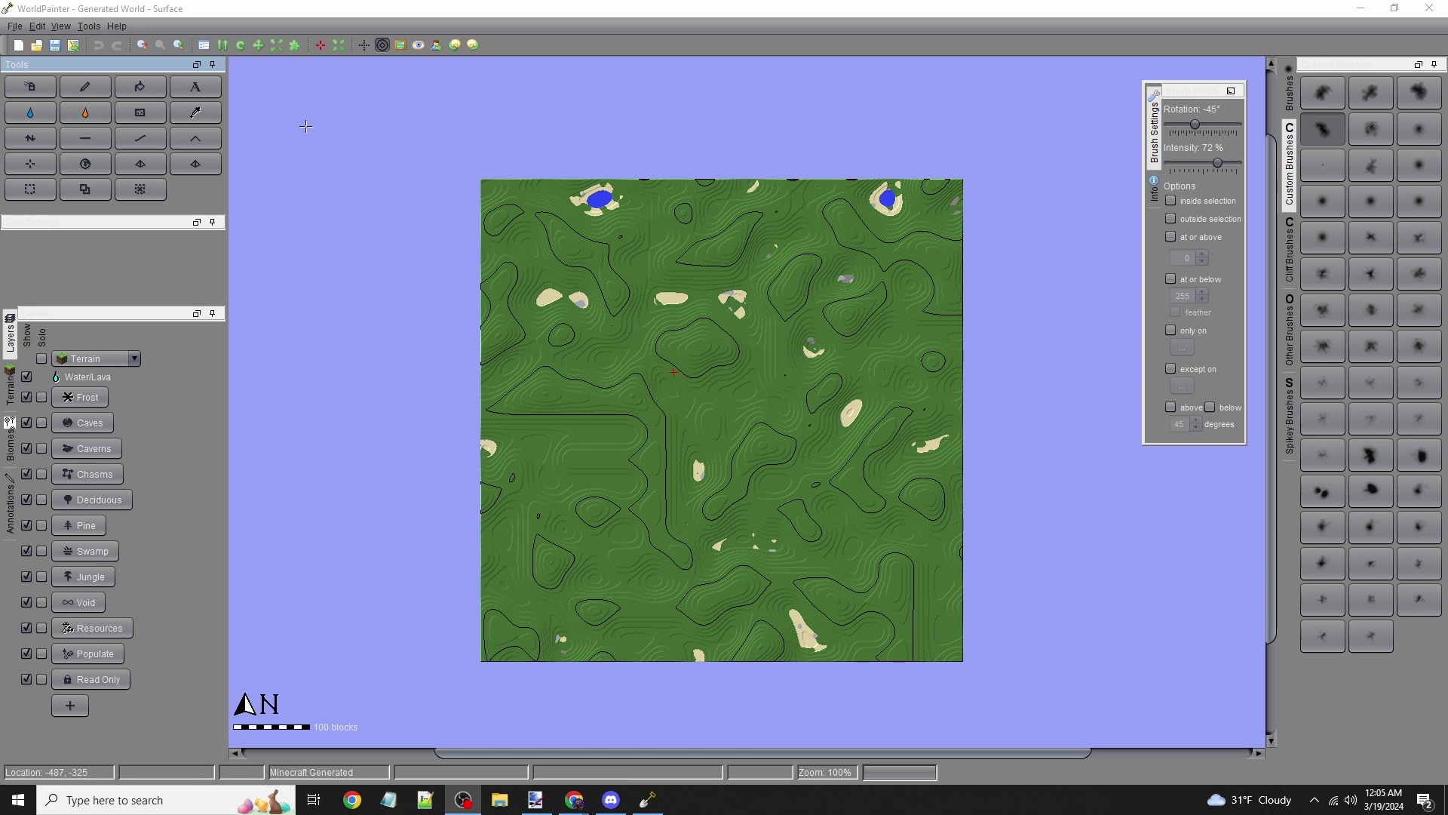
Start importing a new world from a height map image
click(21, 27)
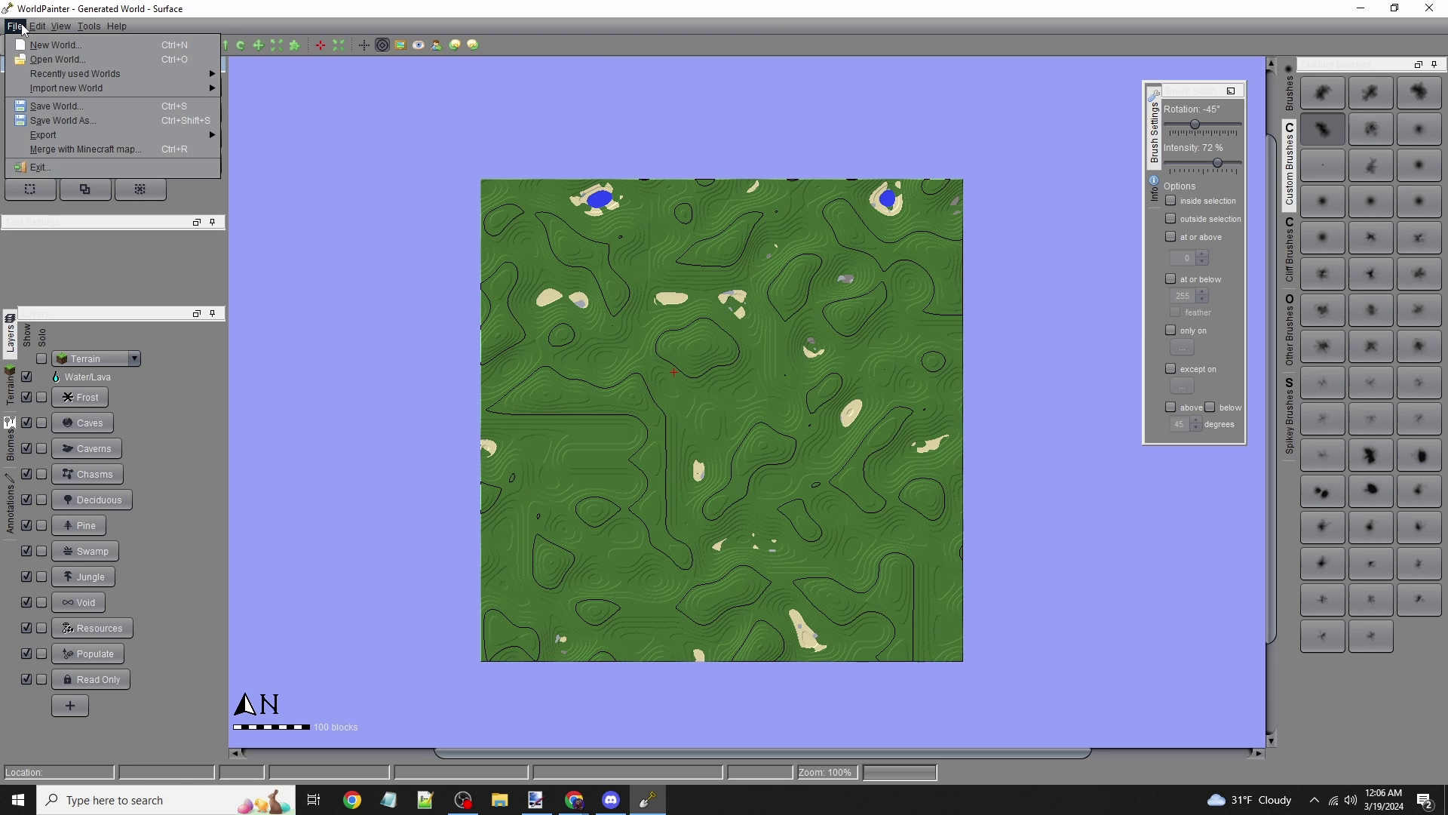
click(22, 29)
click(14, 31)
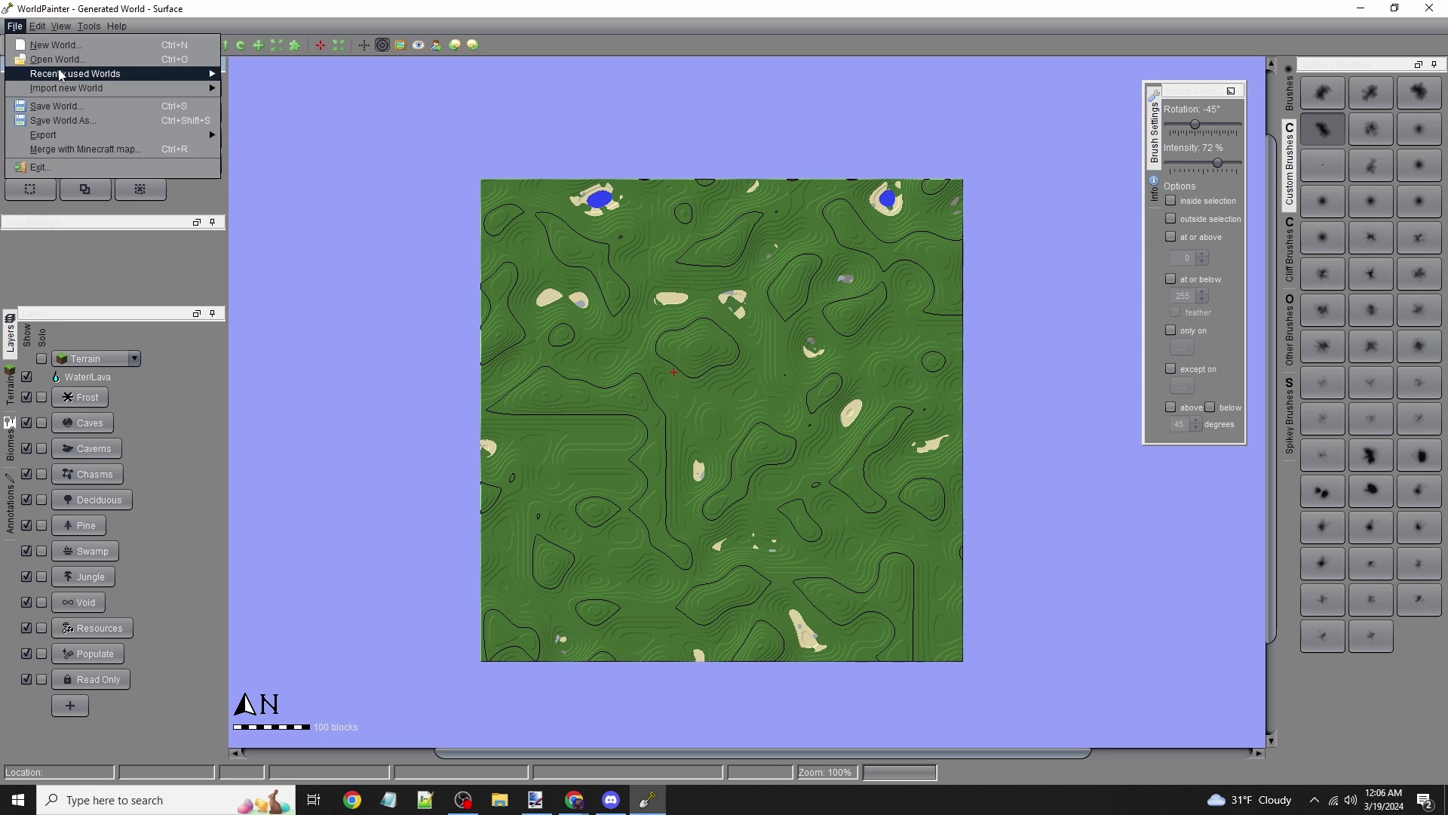
mouse_move(73, 89)
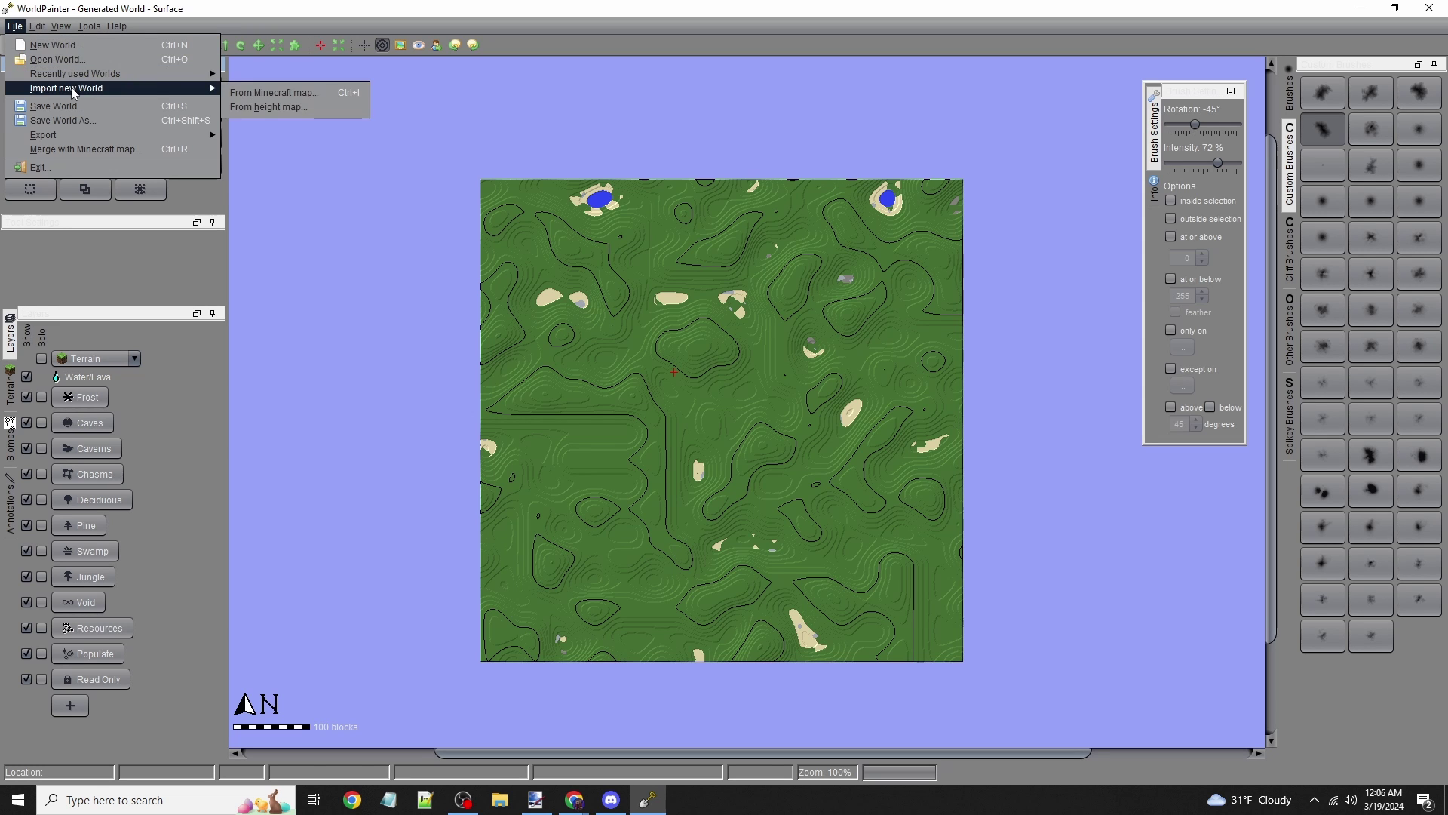
click(300, 108)
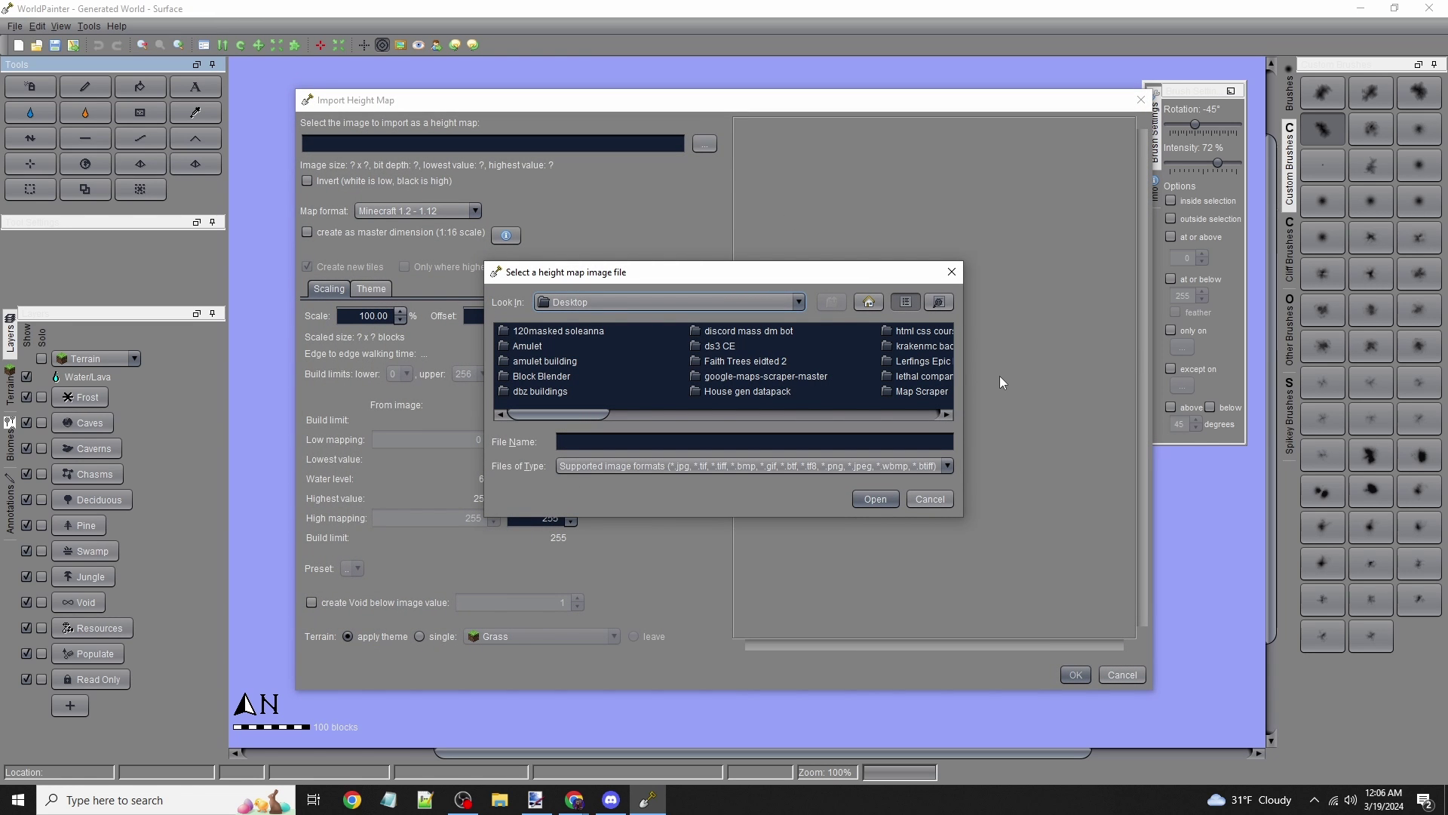
Switch to paint.net and fill the entire blank canvas with black
key(alt+Tab)
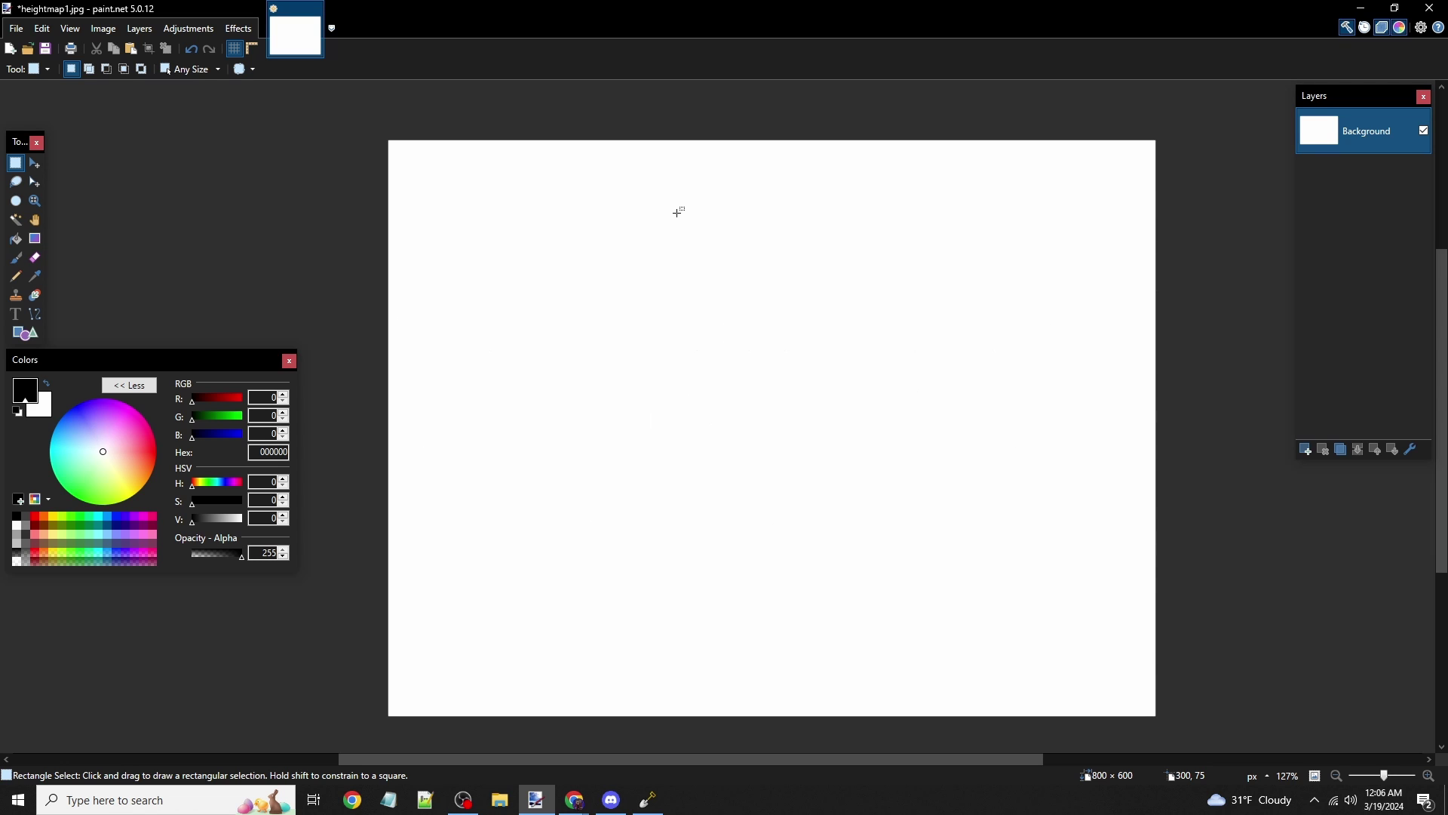
key(b)
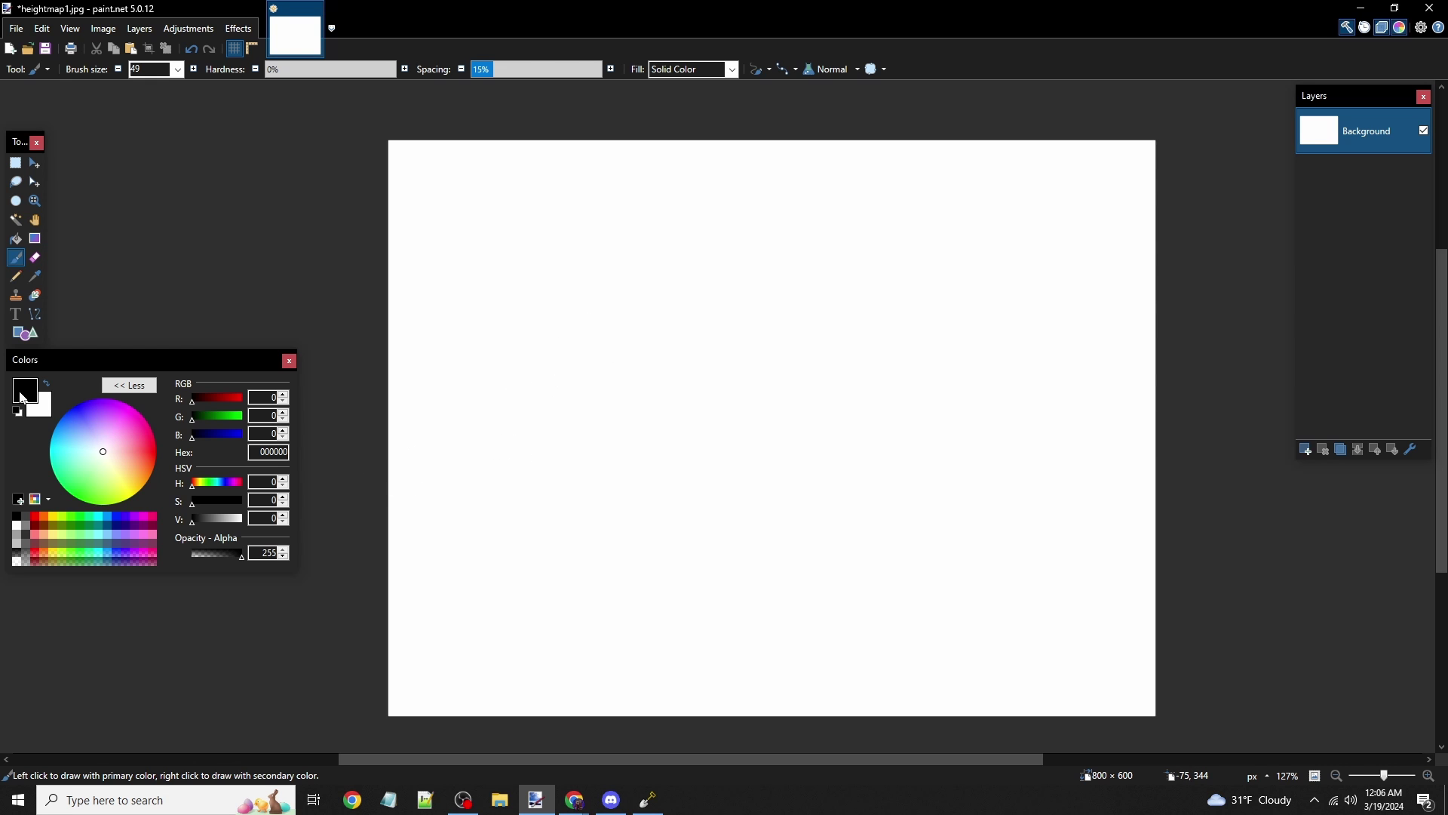
mouse_move(193, 522)
mouse_down()
mouse_move(251, 528)
mouse_move(183, 541)
mouse_up()
key(f)
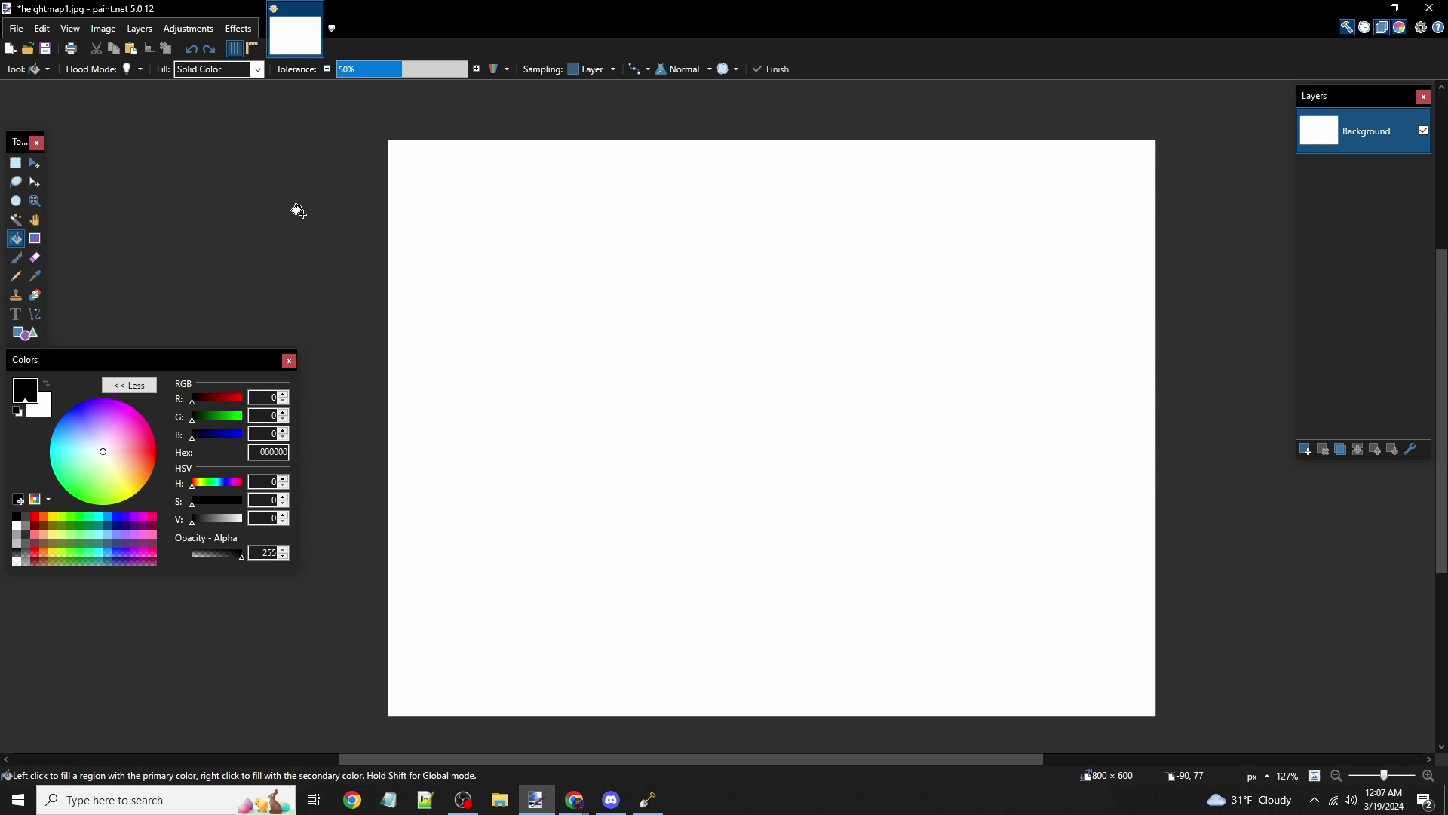
click(688, 284)
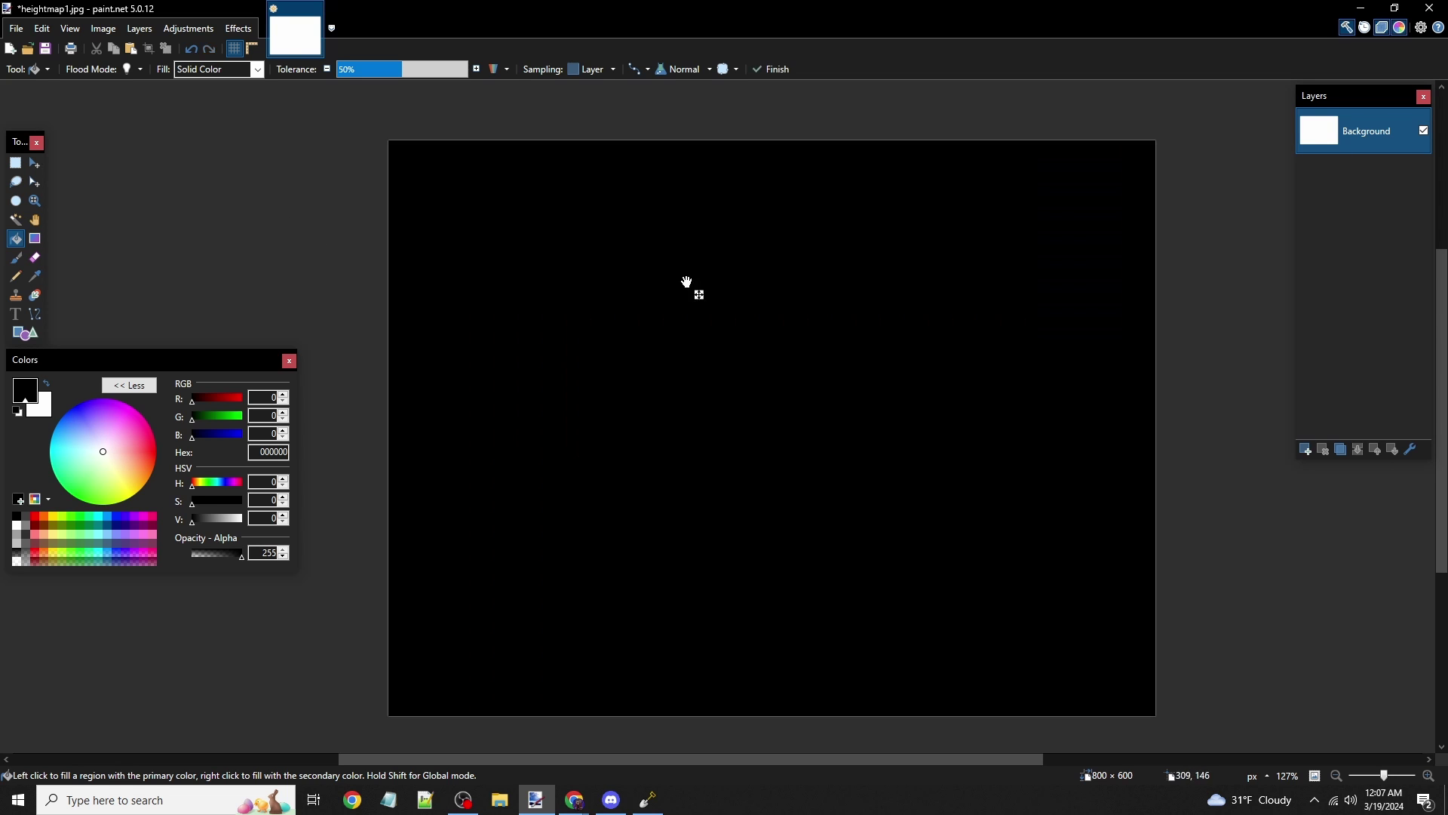
Paint a large ring-shaped island and a small solid island below it in dark gray 545454 with a size 49, 100% hardness brush
key(s)
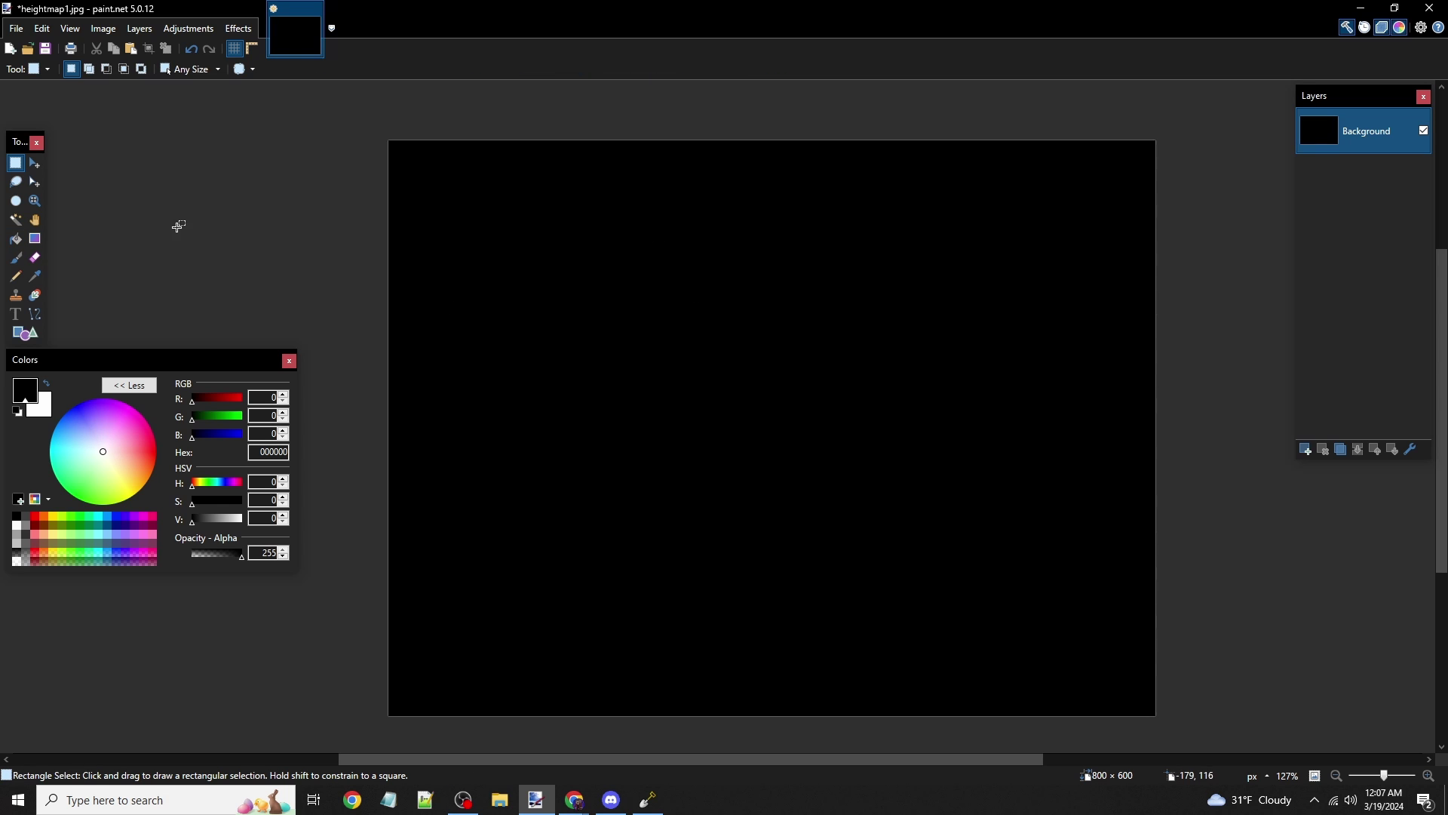
drag(214, 526, 214, 528)
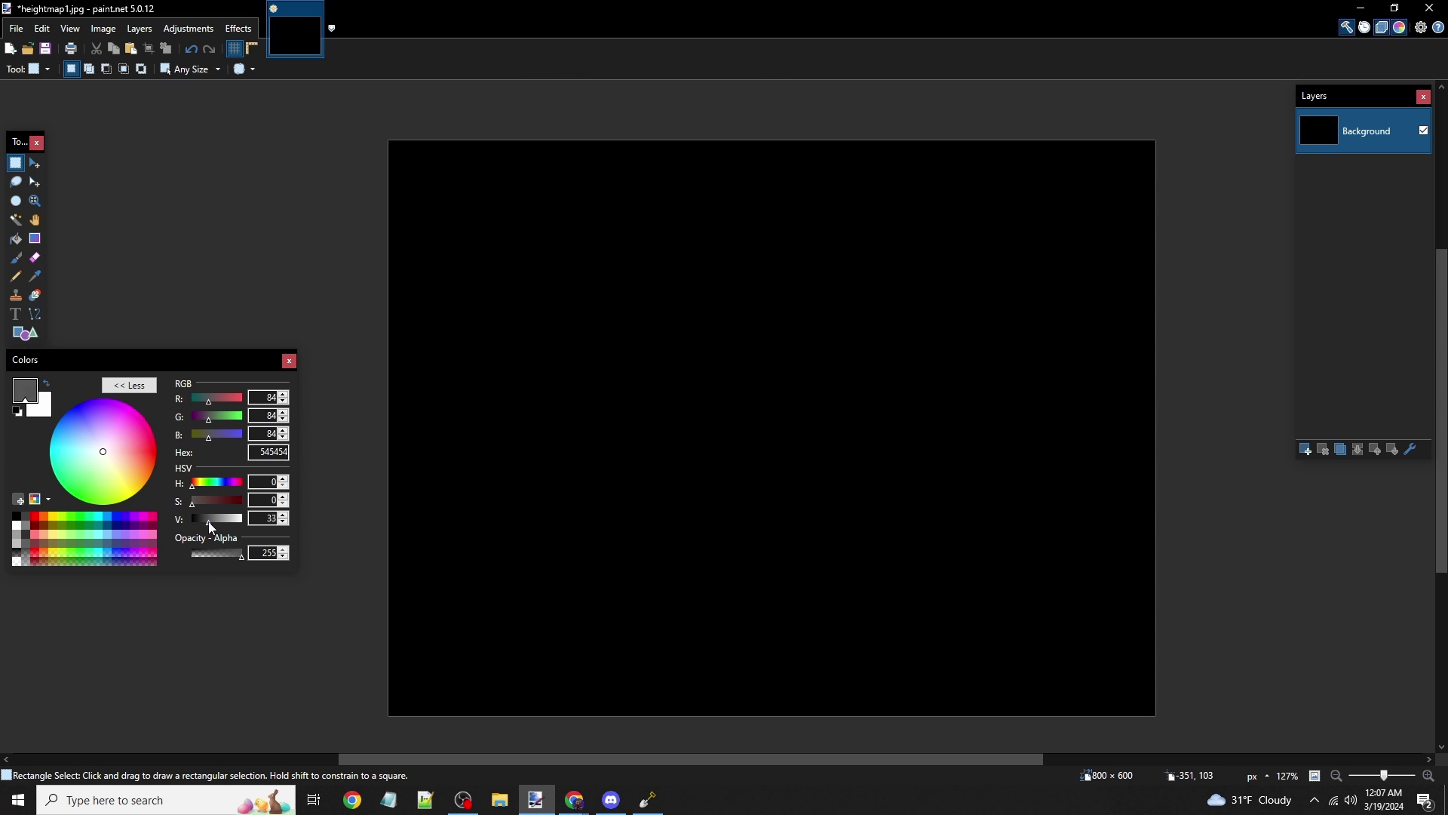
key(b)
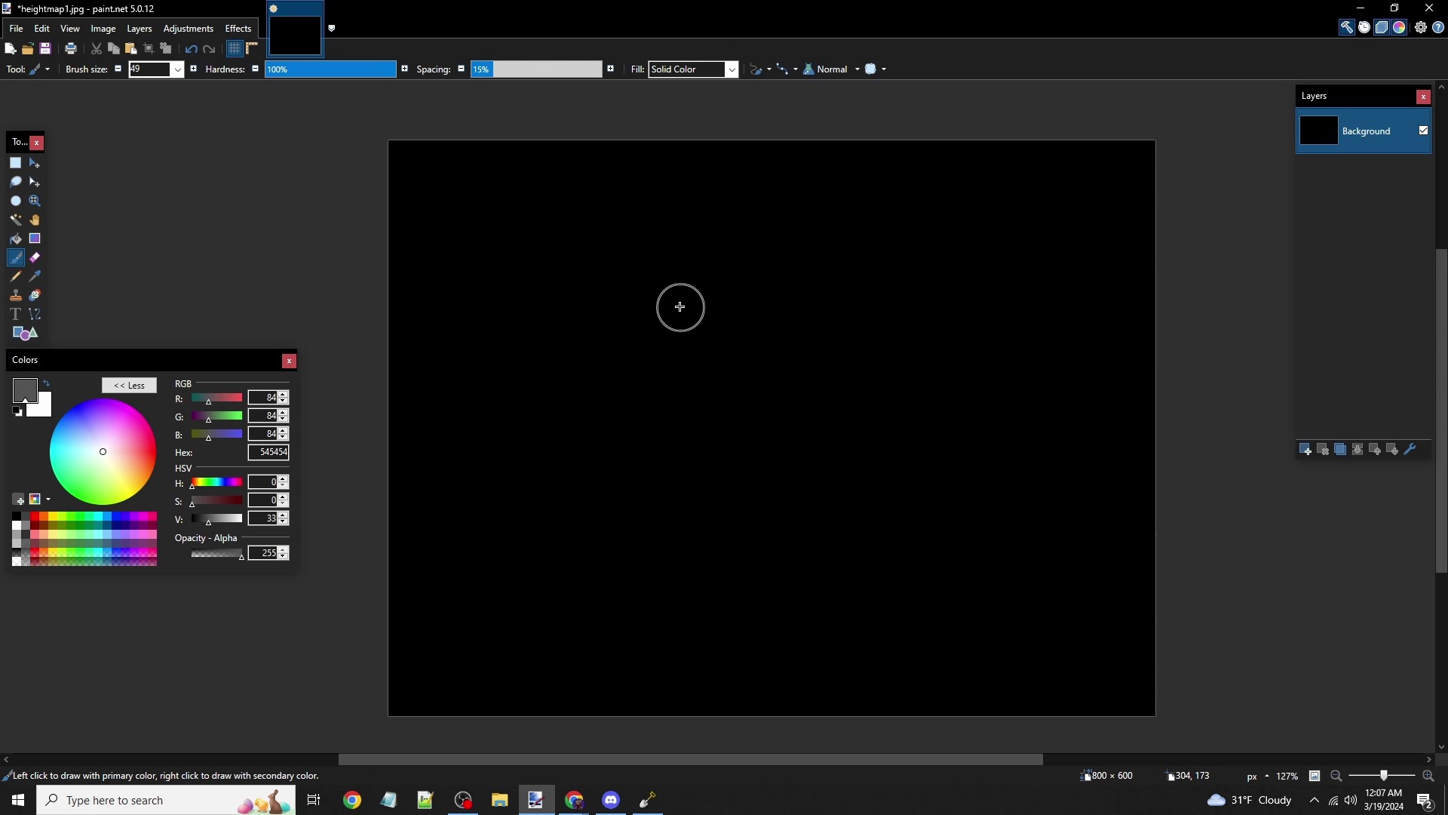
mouse_move(722, 308)
mouse_down()
mouse_move(669, 302)
mouse_move(596, 324)
mouse_move(566, 378)
mouse_move(630, 463)
mouse_move(809, 541)
mouse_move(963, 507)
mouse_move(957, 411)
mouse_move(898, 342)
mouse_move(726, 309)
mouse_up()
mouse_move(593, 579)
mouse_down()
mouse_move(484, 544)
mouse_move(577, 622)
mouse_move(587, 596)
mouse_move(520, 555)
mouse_up()
mouse_move(879, 385)
mouse_down()
mouse_move(666, 333)
mouse_move(636, 414)
mouse_move(807, 506)
mouse_move(915, 501)
mouse_move(940, 430)
mouse_move(898, 381)
mouse_up()
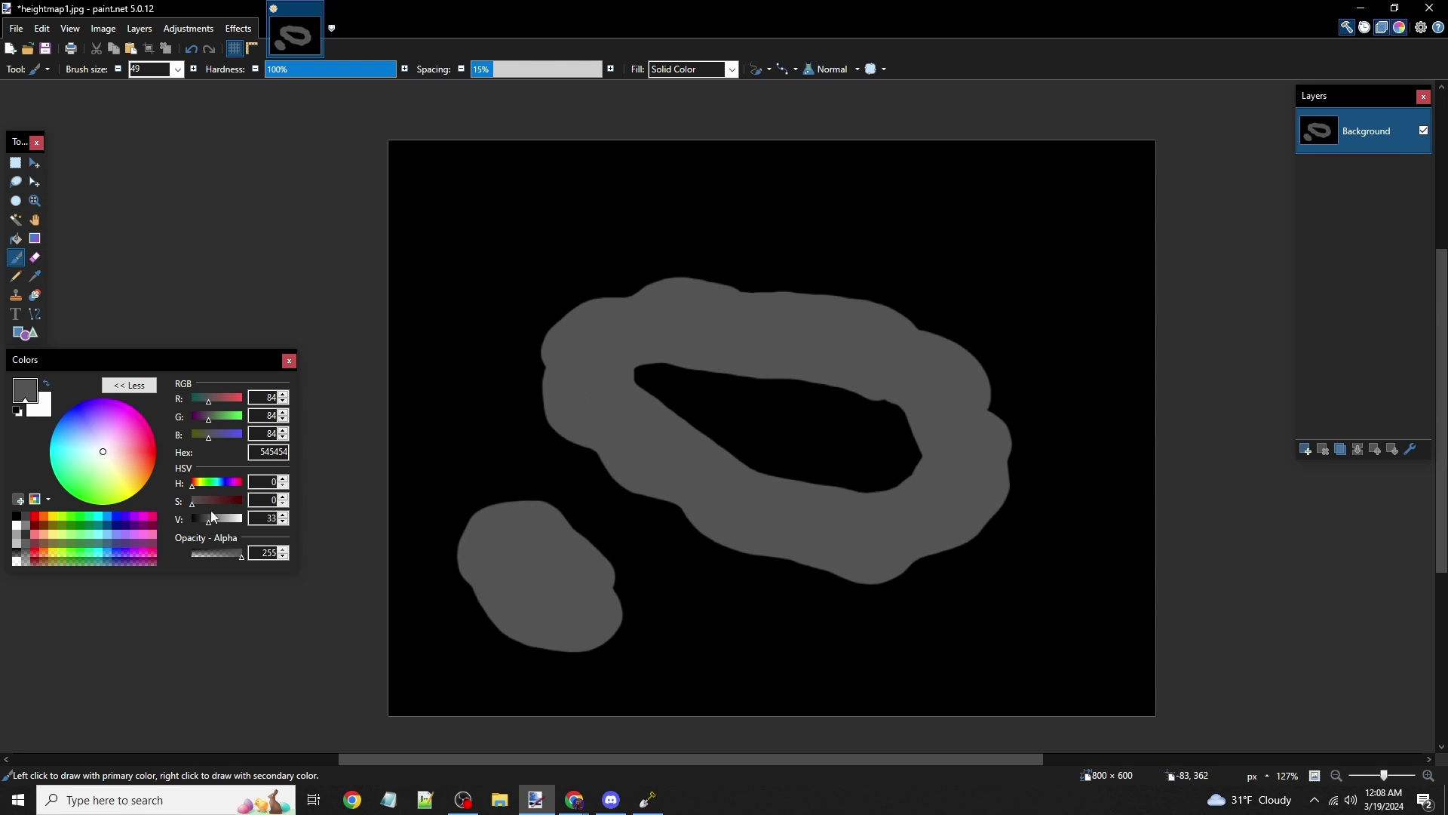
Paint medium gray 919191 inside both islands, and a lighter C4C4C4 band inside the larger island's gray ring
drag(215, 520, 221, 520)
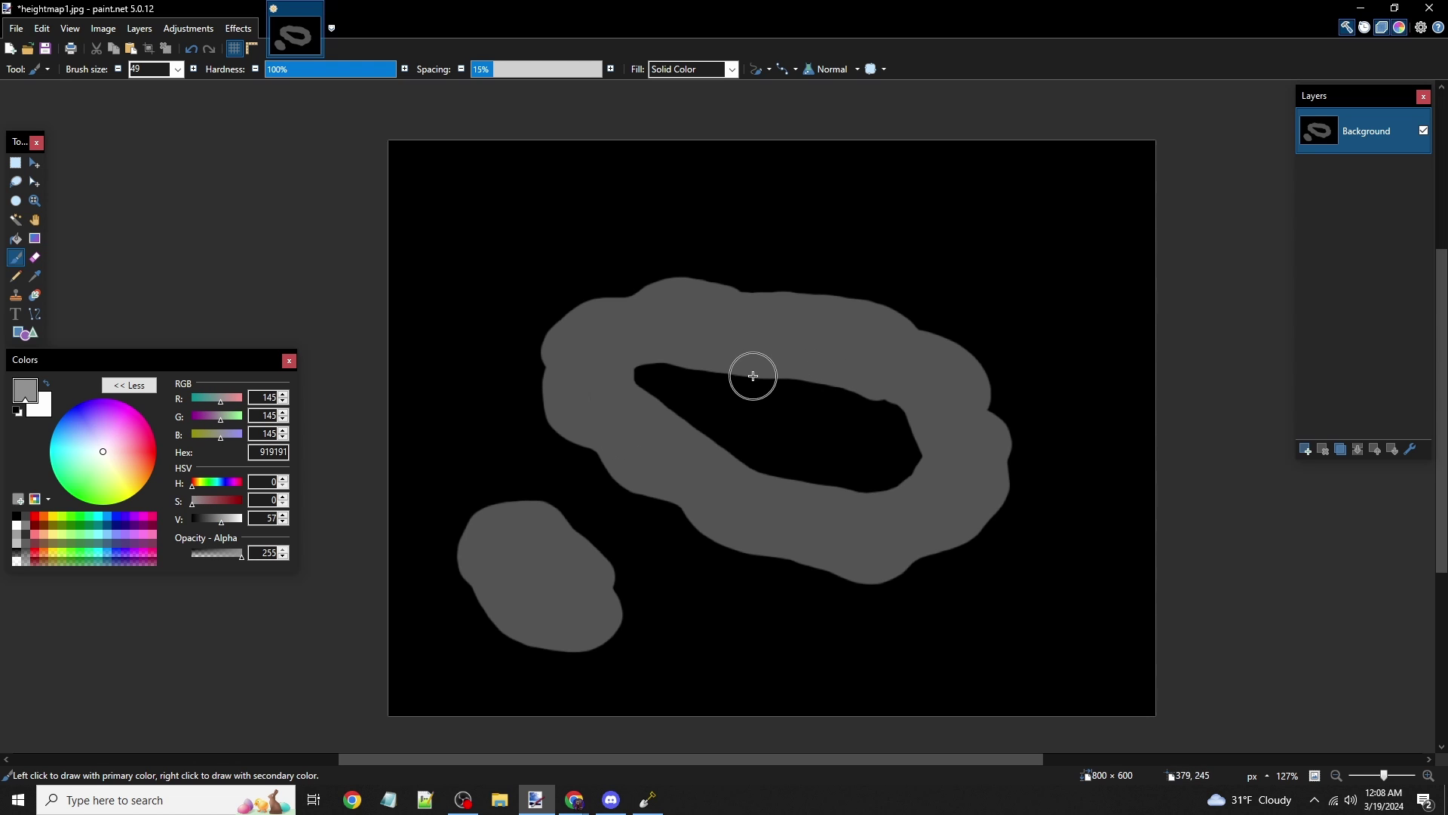
mouse_move(754, 375)
mouse_down()
mouse_move(640, 359)
mouse_move(717, 436)
mouse_move(814, 483)
mouse_move(919, 470)
mouse_move(872, 391)
mouse_move(746, 377)
mouse_up()
mouse_move(539, 579)
mouse_down()
mouse_move(522, 557)
mouse_move(567, 585)
mouse_up()
drag(228, 521, 233, 521)
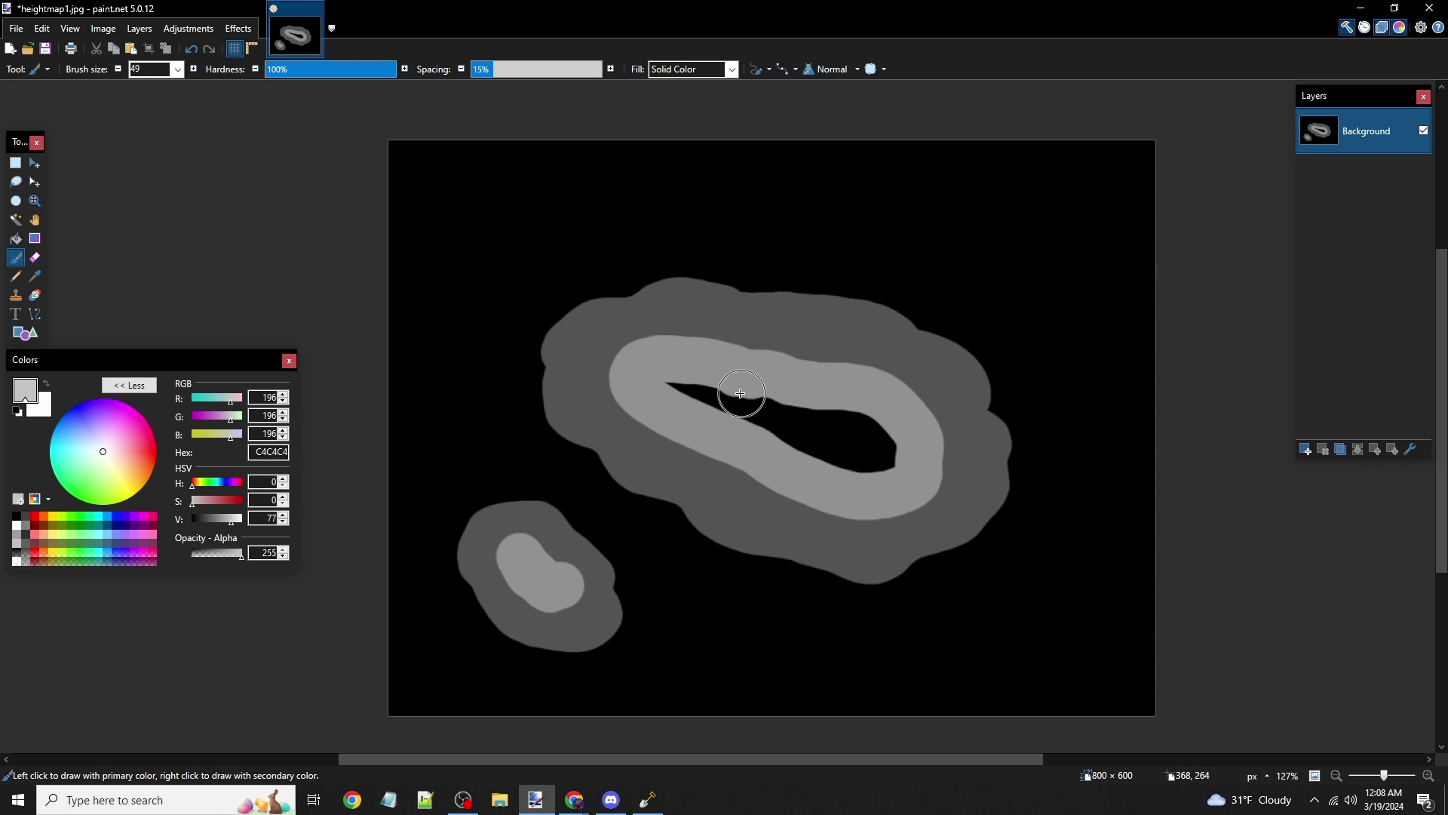
mouse_move(737, 391)
mouse_down()
mouse_move(695, 383)
mouse_move(795, 457)
mouse_move(875, 470)
mouse_move(900, 424)
mouse_move(825, 390)
mouse_move(747, 382)
mouse_up()
Fill the black gap remaining at the center of the large island with white FFFFFF
drag(232, 521, 256, 525)
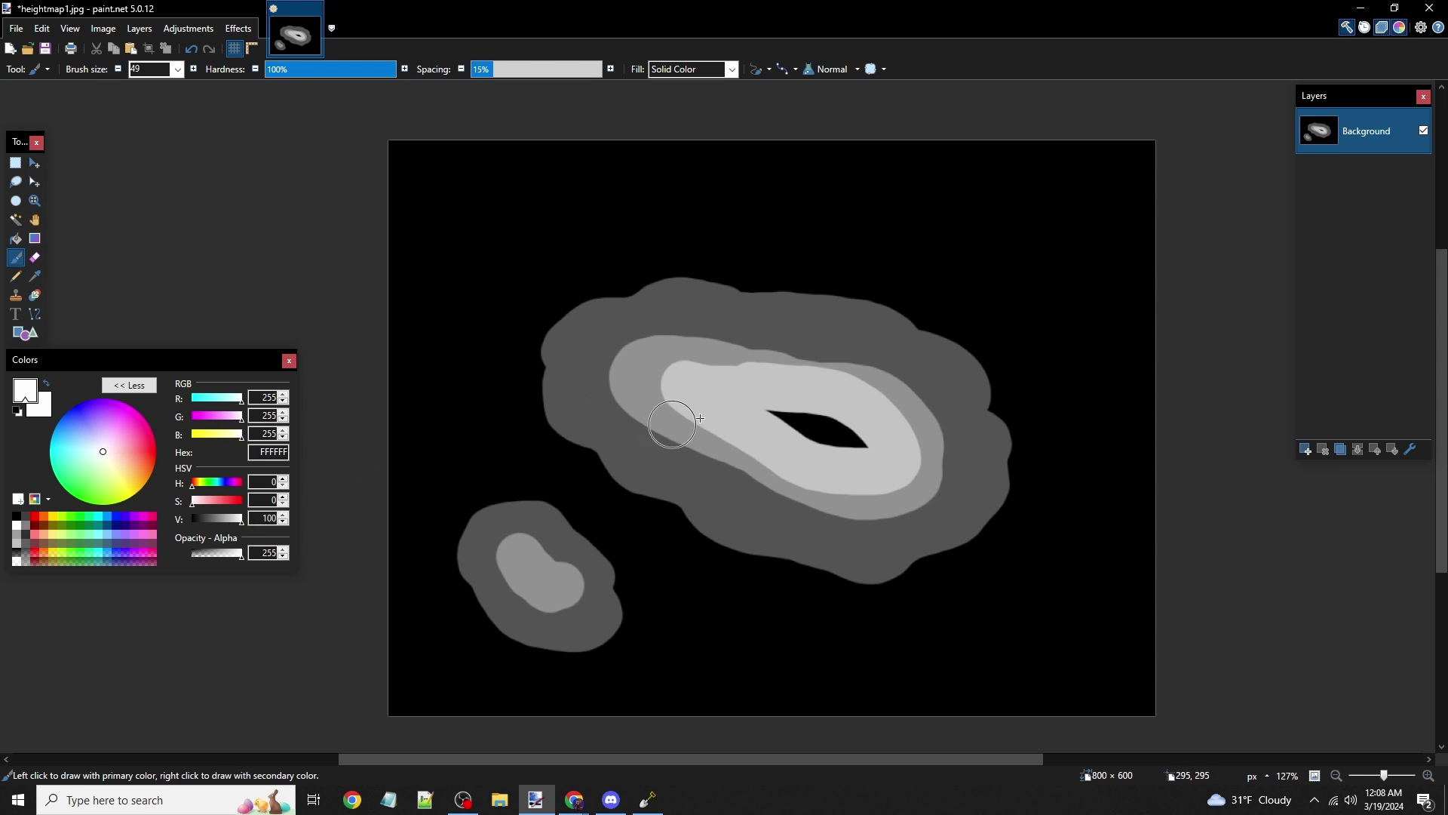
key(bracketleft)
key(f)
click(813, 436)
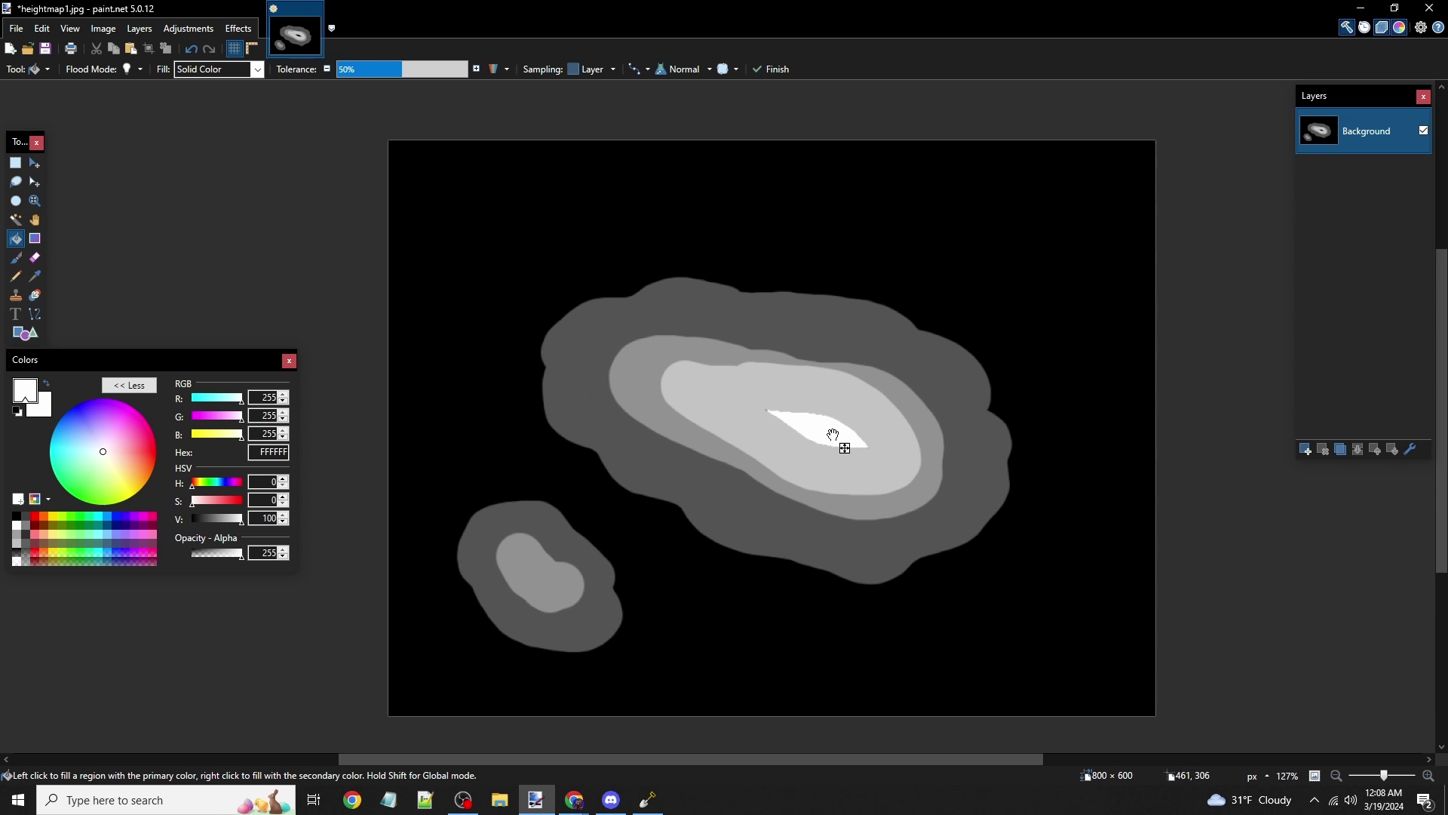
Round off and enlarge the white peak with a white size 26 brush
key(s)
ctrl+scroll(871, 458, up, 1)
ctrl+scroll(851, 497, up, 2)
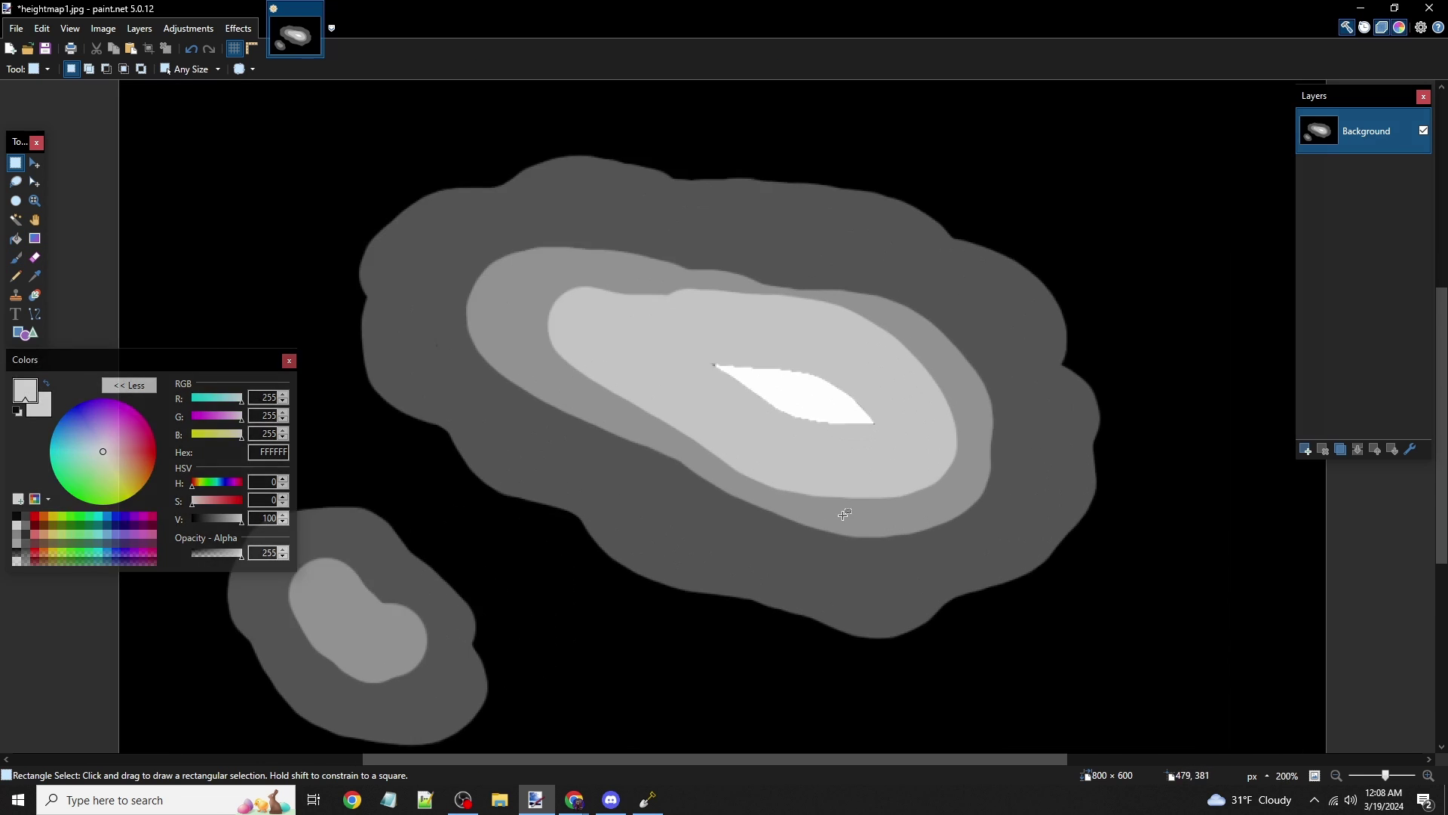
key(b)
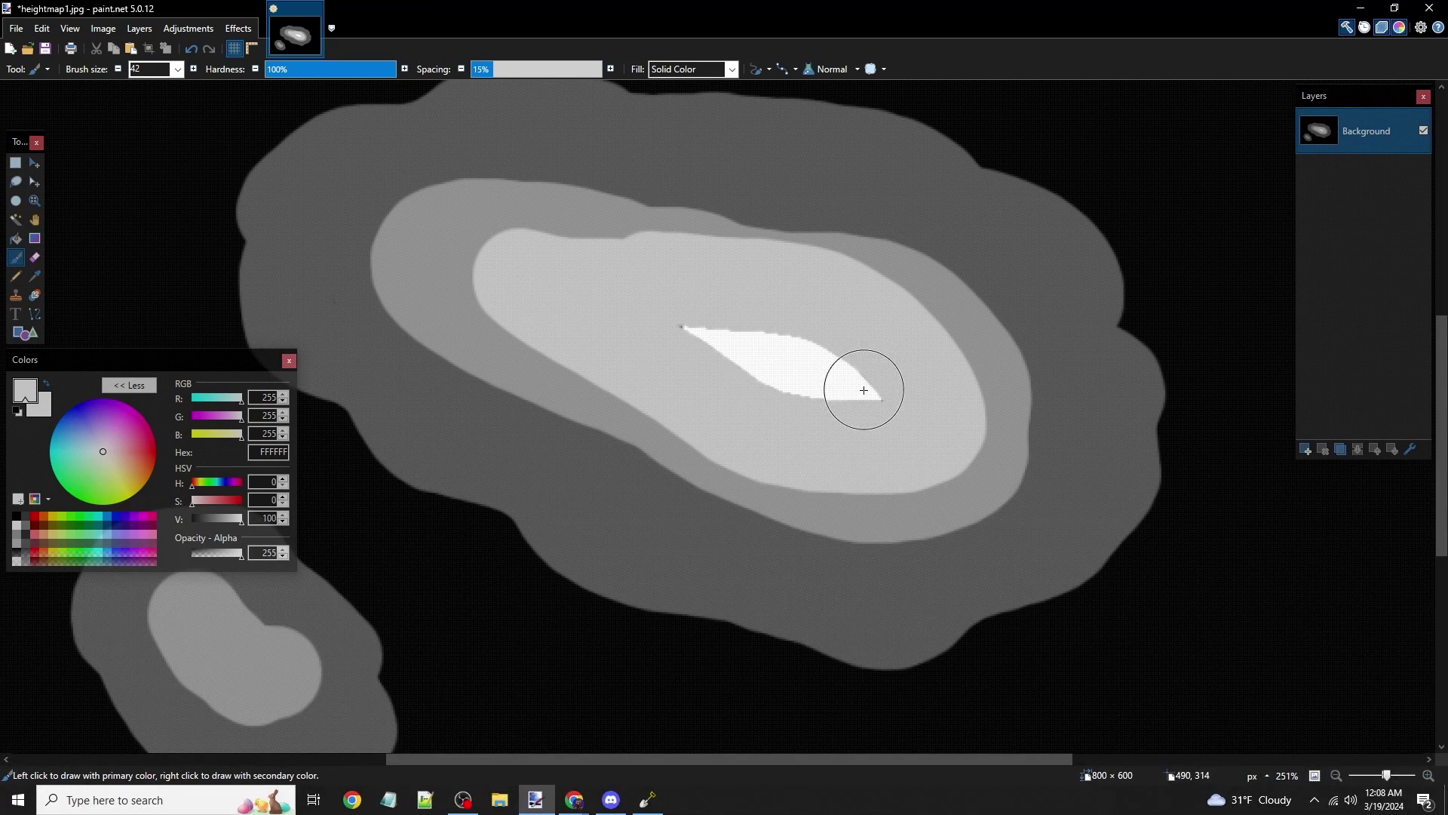
key(bracketleft)
key(bracketleft)
key(bracketleft)
mouse_move(866, 390)
mouse_down()
mouse_move(766, 372)
mouse_move(694, 324)
mouse_move(795, 339)
mouse_move(871, 387)
mouse_up()
ctrl+scroll(921, 414, down, 1)
ctrl+scroll(921, 413, down, 4)
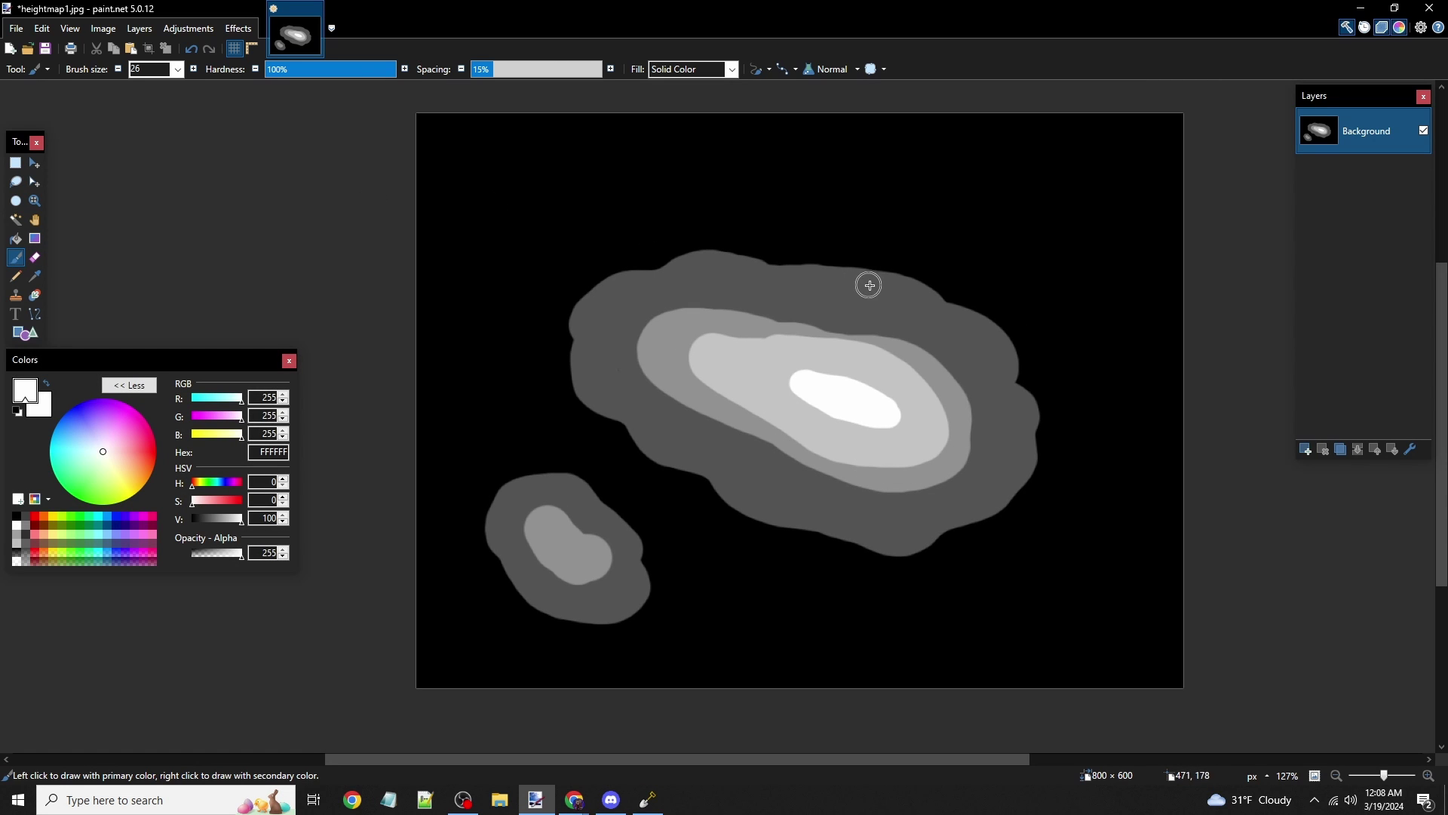
Sample the medium gray 919191 and use it to widen and smooth the large island's medium gray band
key(k)
click(923, 350)
key(b)
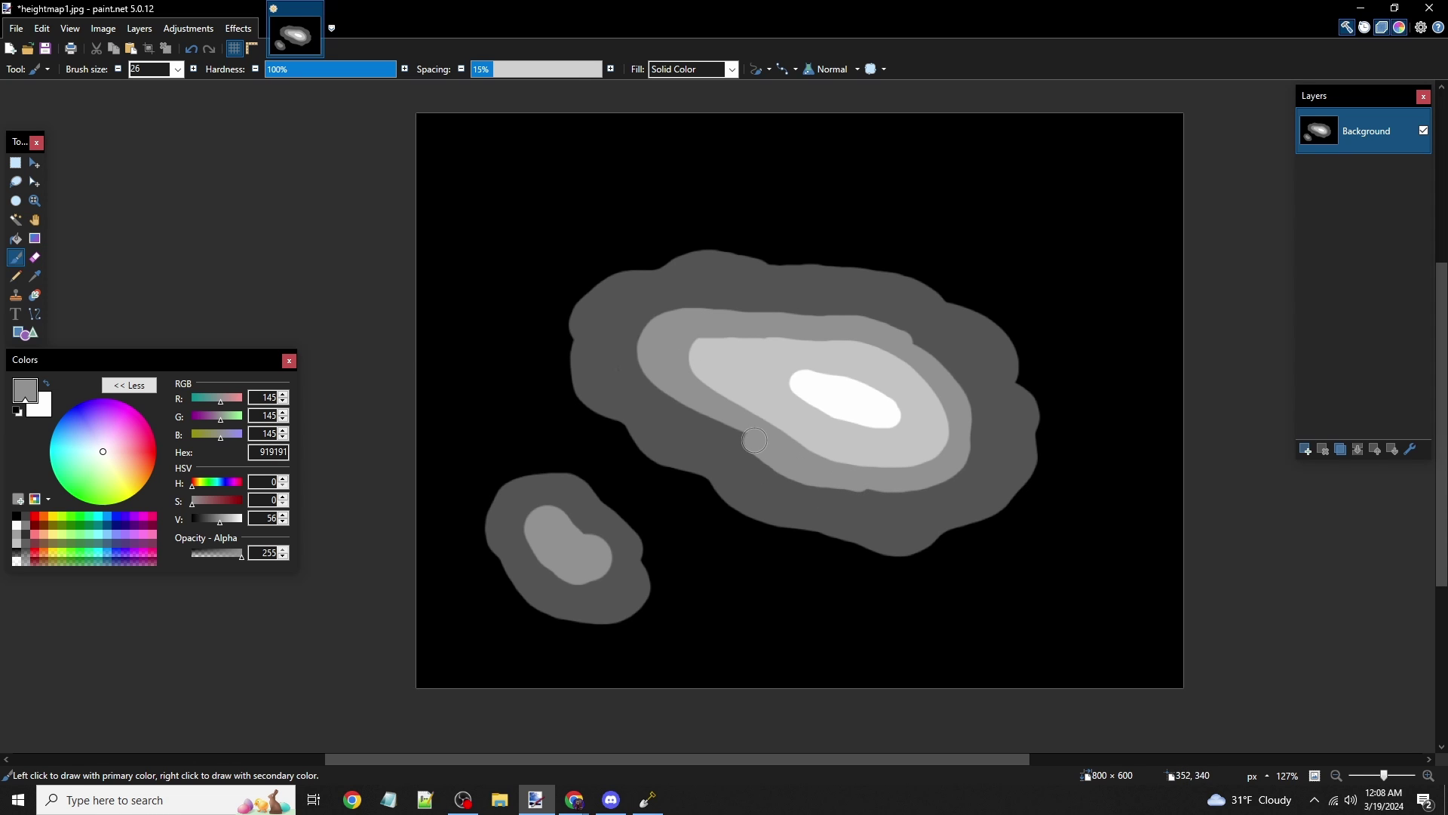
drag(748, 435, 704, 407)
mouse_move(924, 478)
mouse_down()
mouse_move(976, 413)
mouse_move(890, 333)
mouse_up()
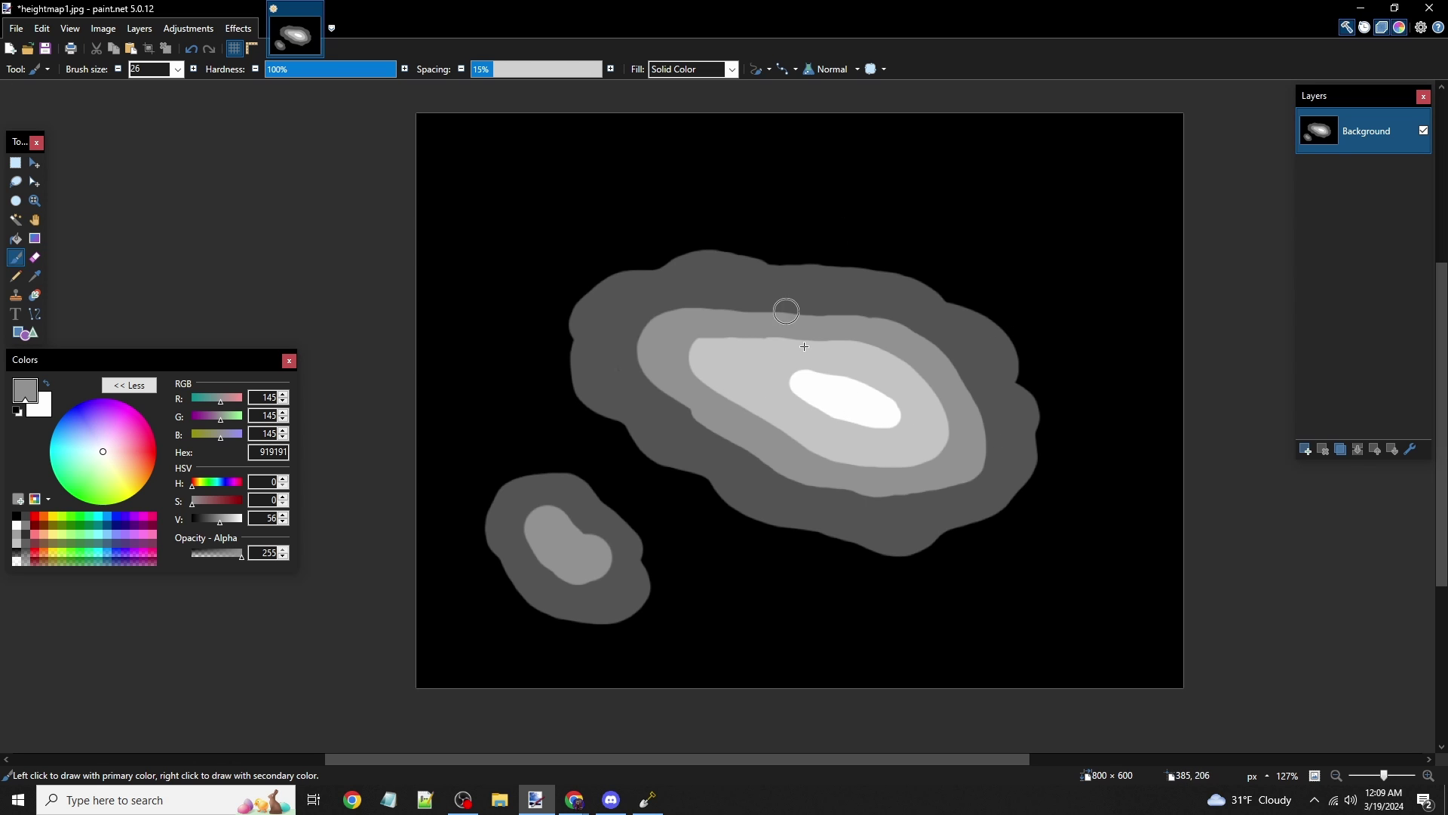
Save the image to the Desktop as heightmap2.jpg in JPEG format with quality 95
click(17, 30)
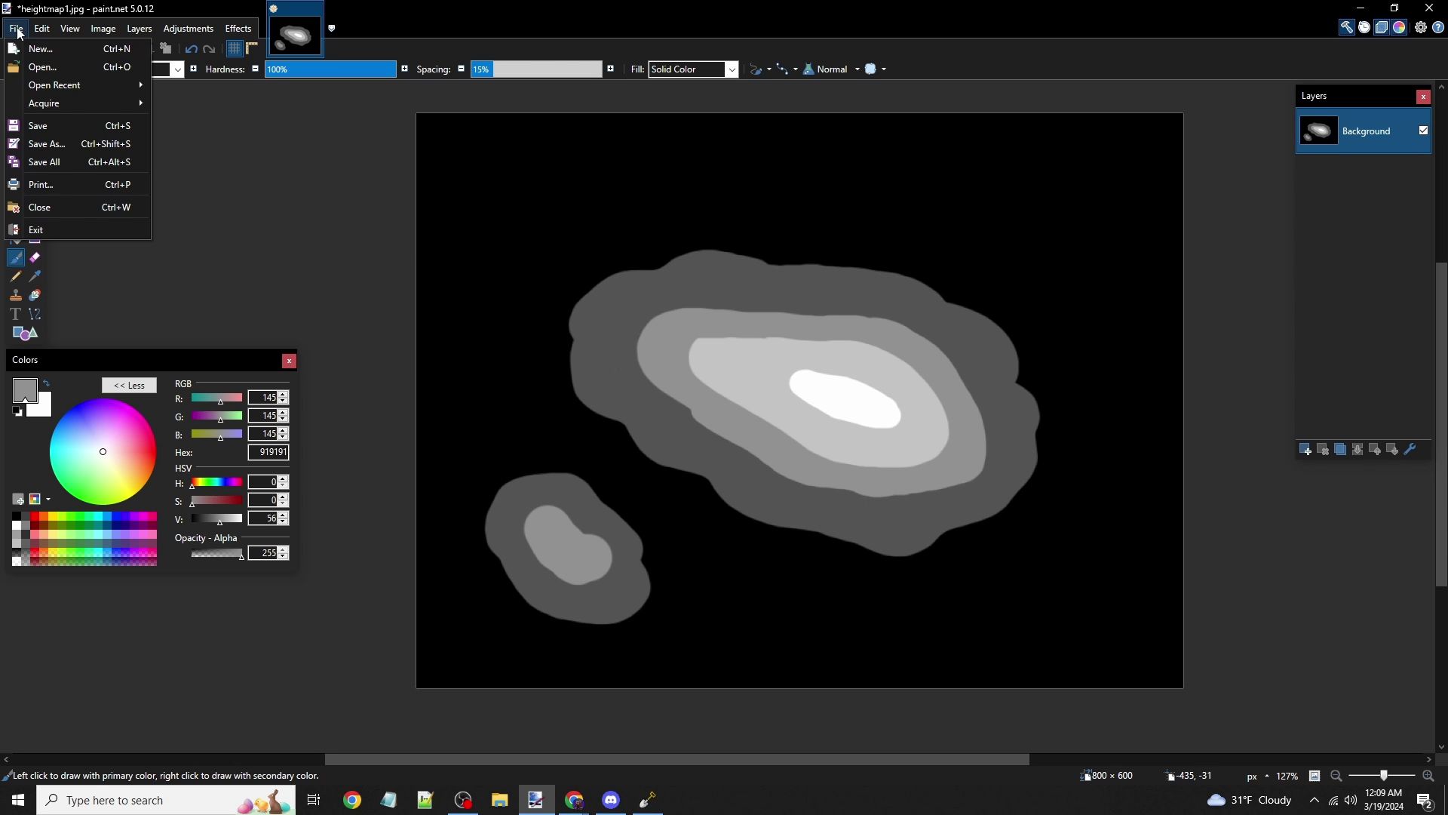
click(47, 143)
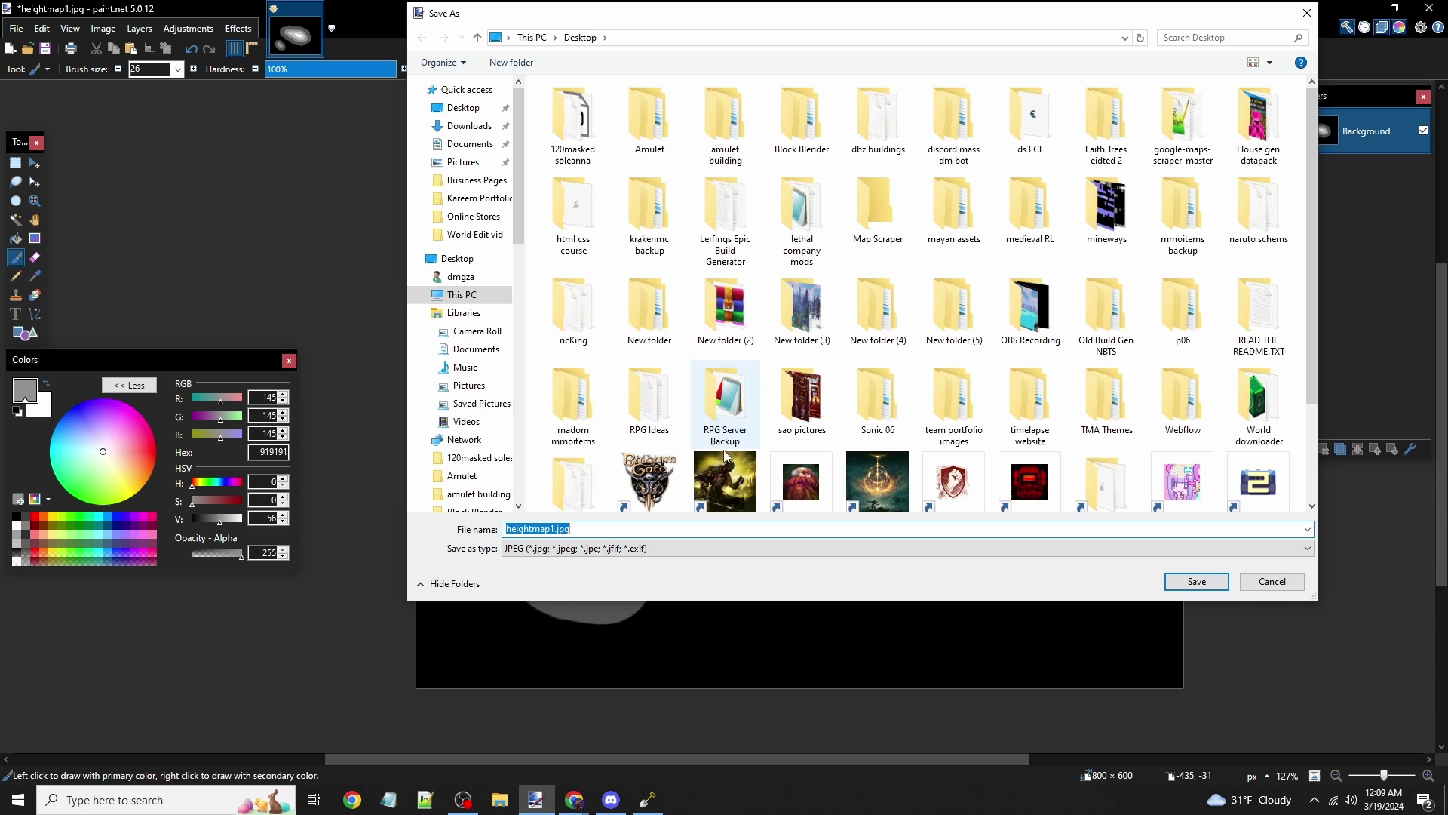
click(462, 108)
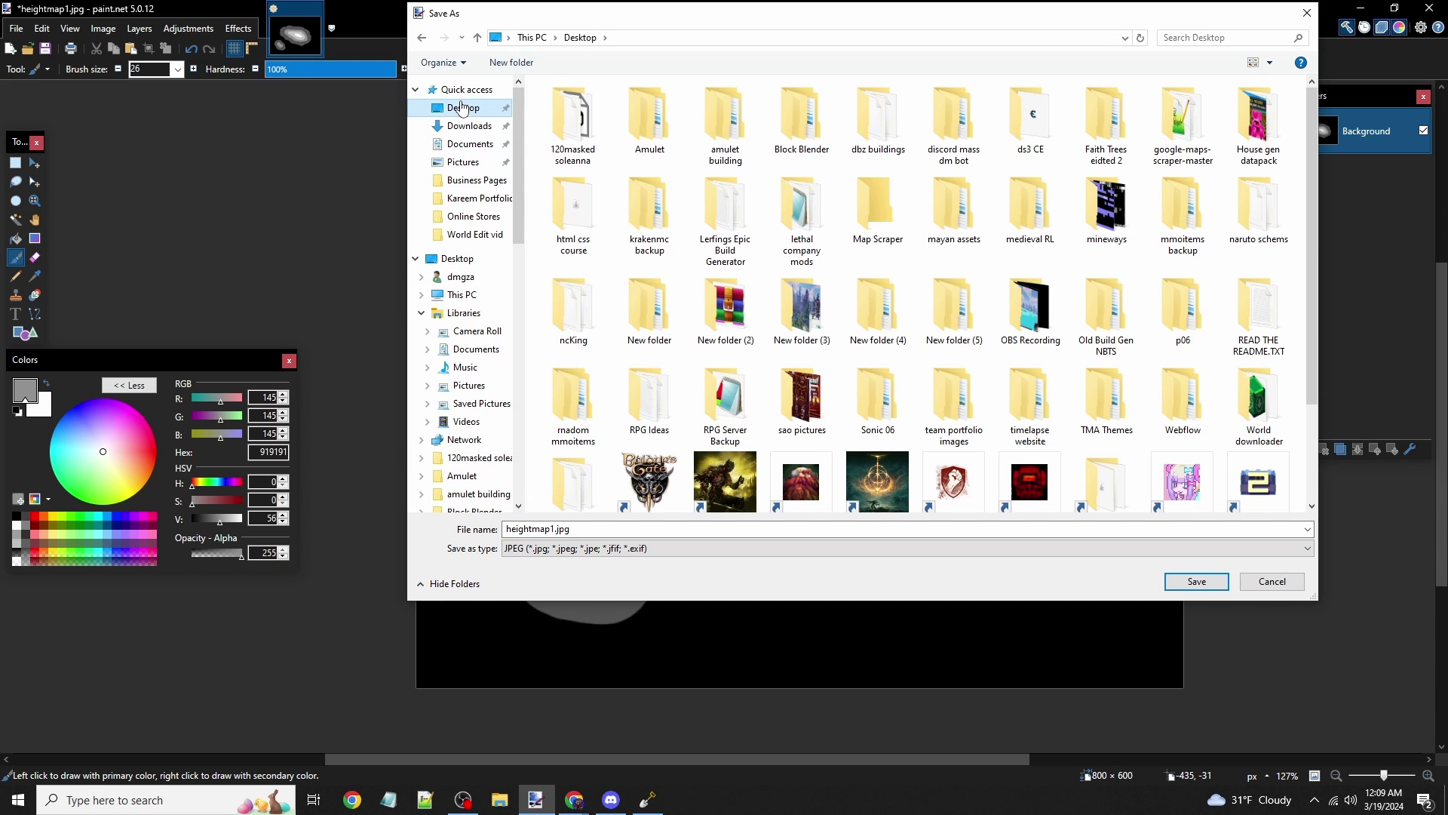
click(563, 529)
key(Right)
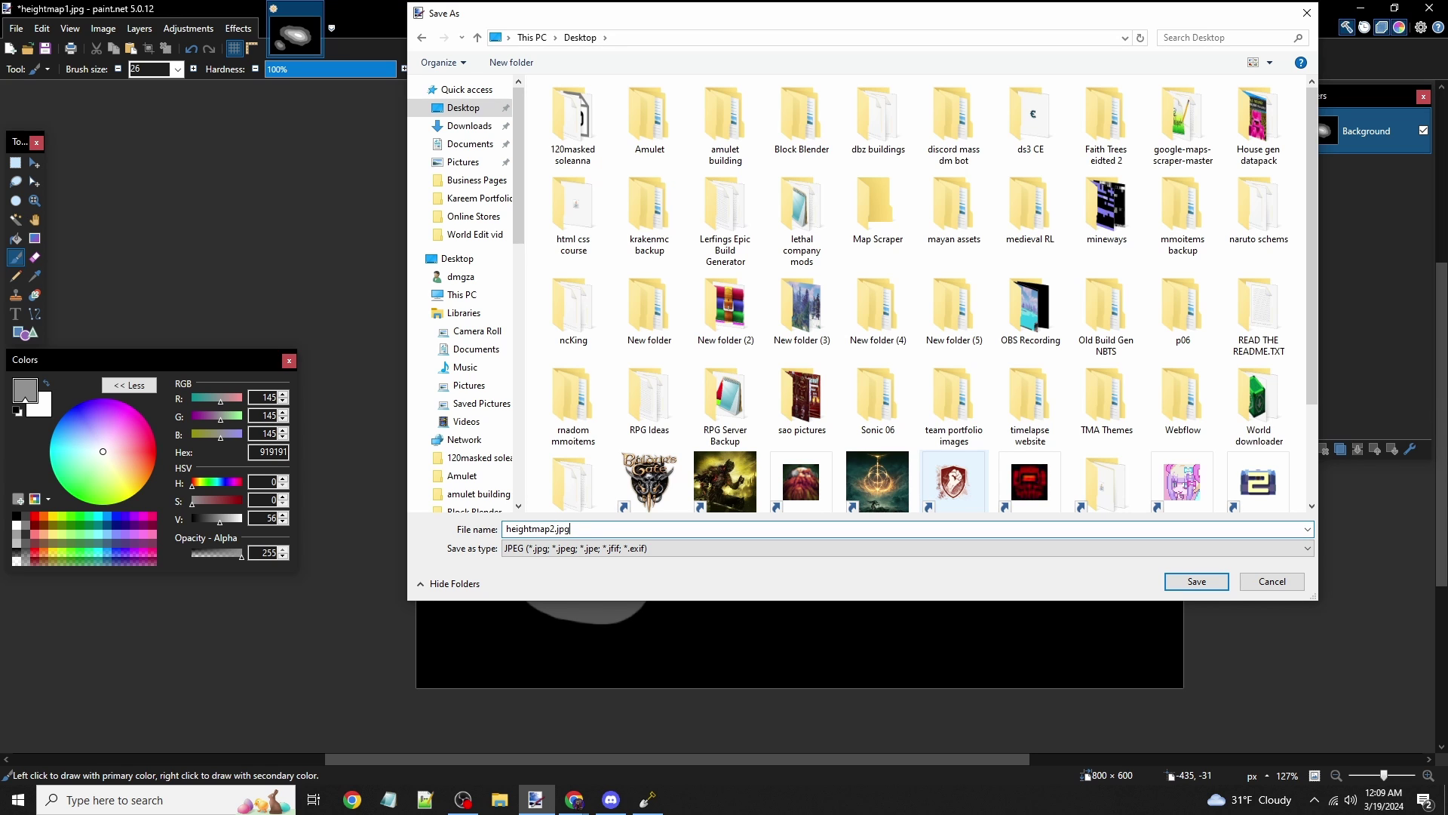
click(668, 549)
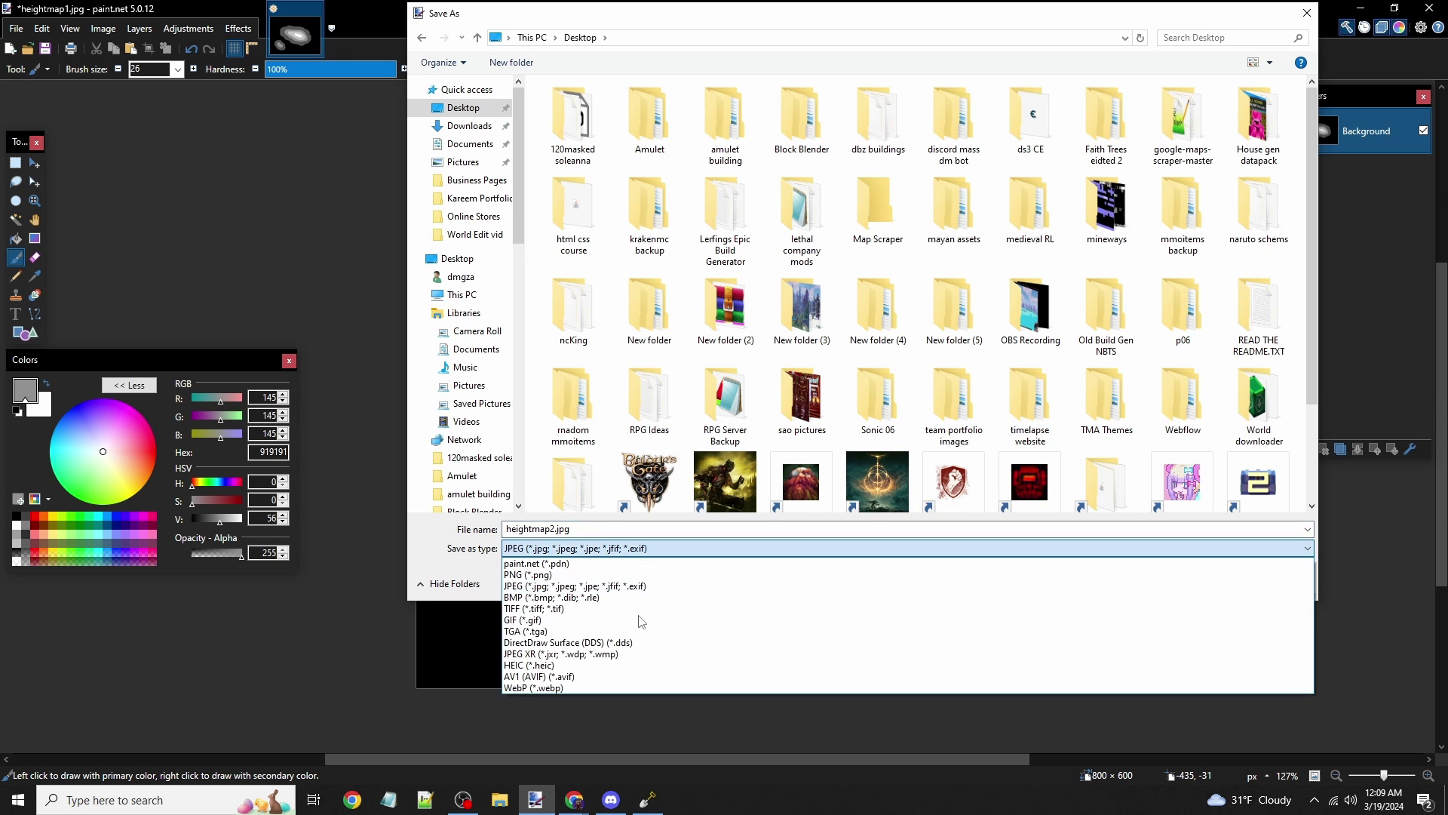
click(555, 587)
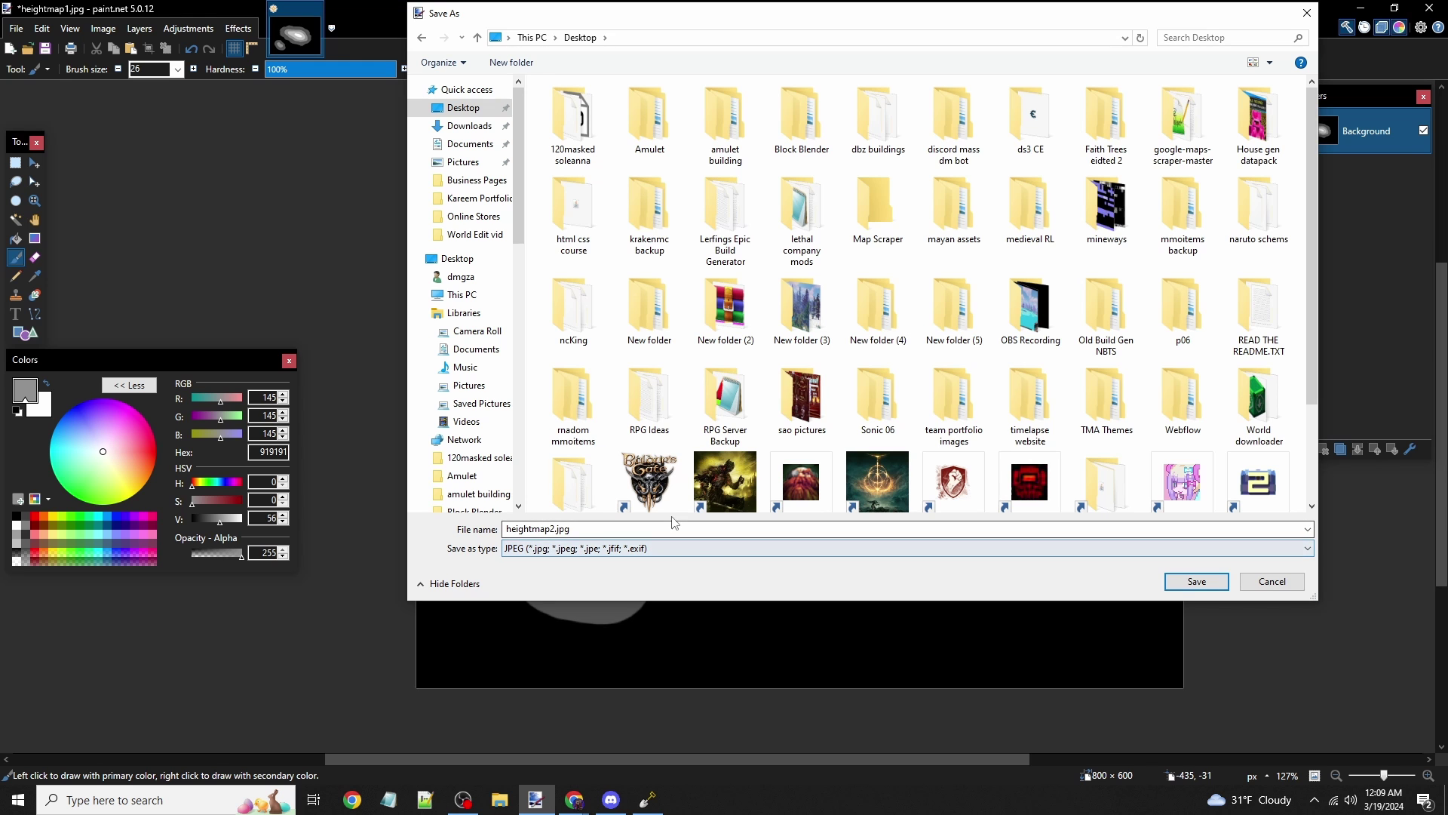
click(1212, 584)
click(490, 480)
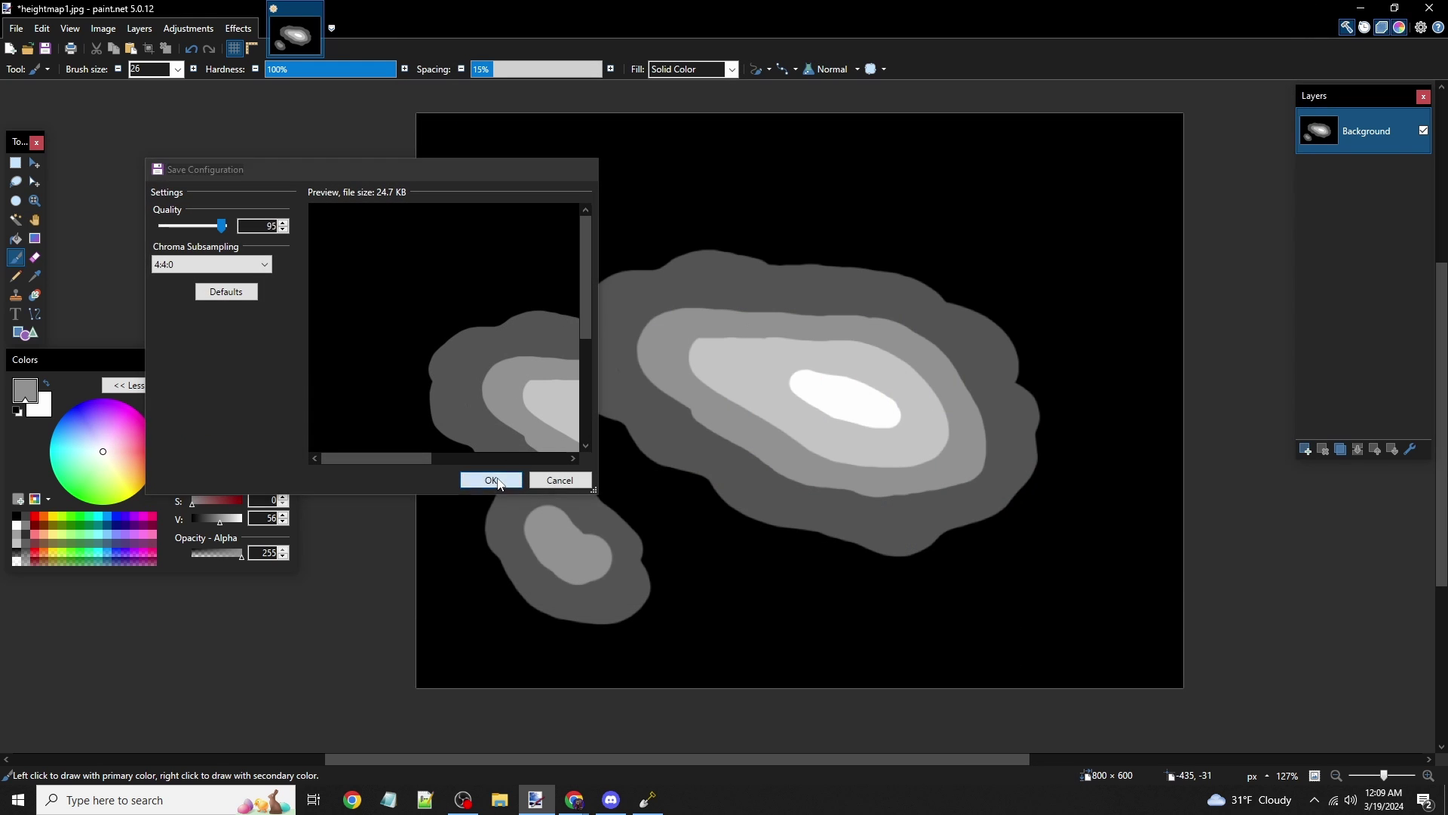
Switch back to WorldPainter and choose heightmap2.jpg from the Desktop as the height map to import
click(650, 801)
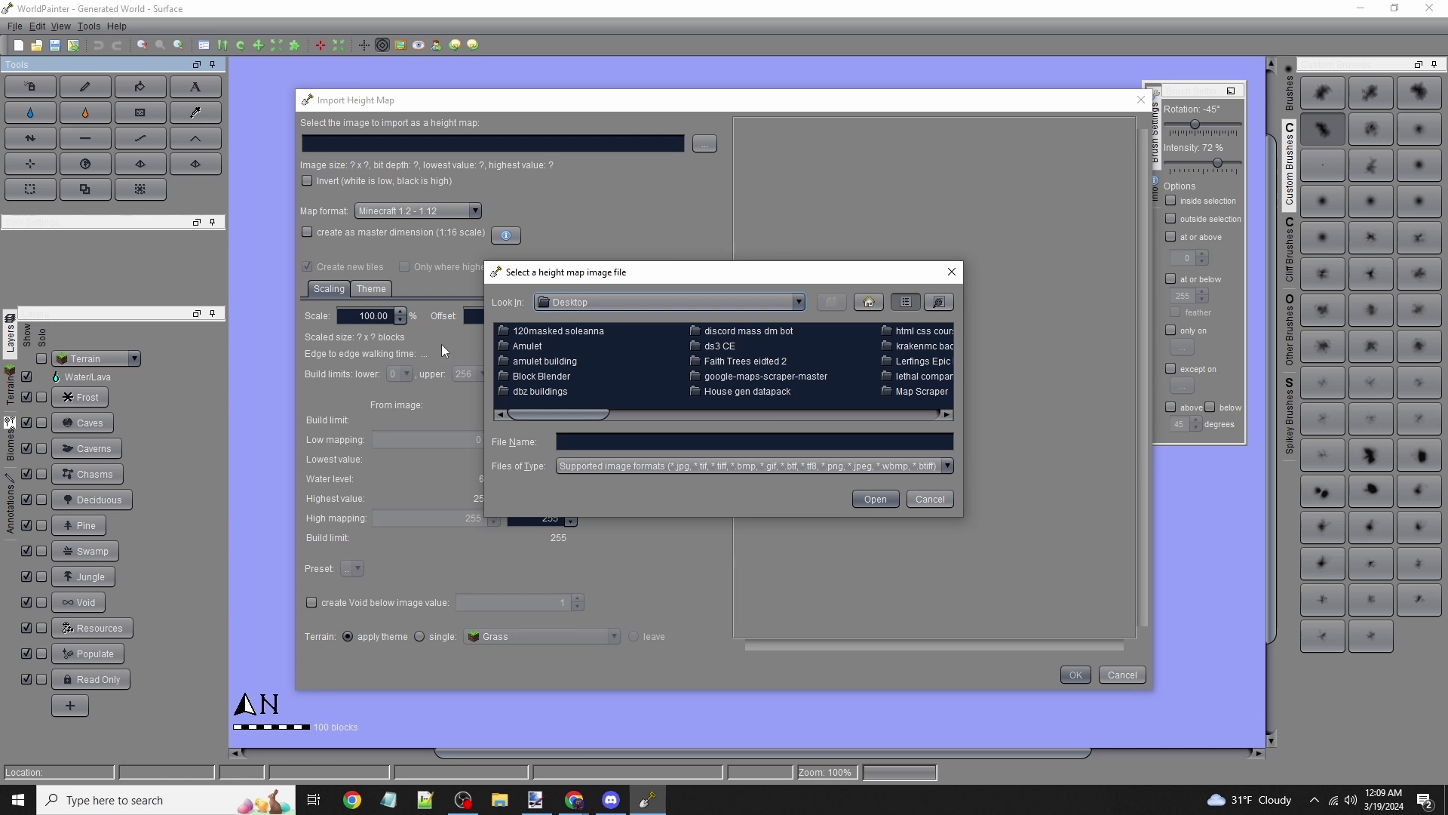
click(951, 272)
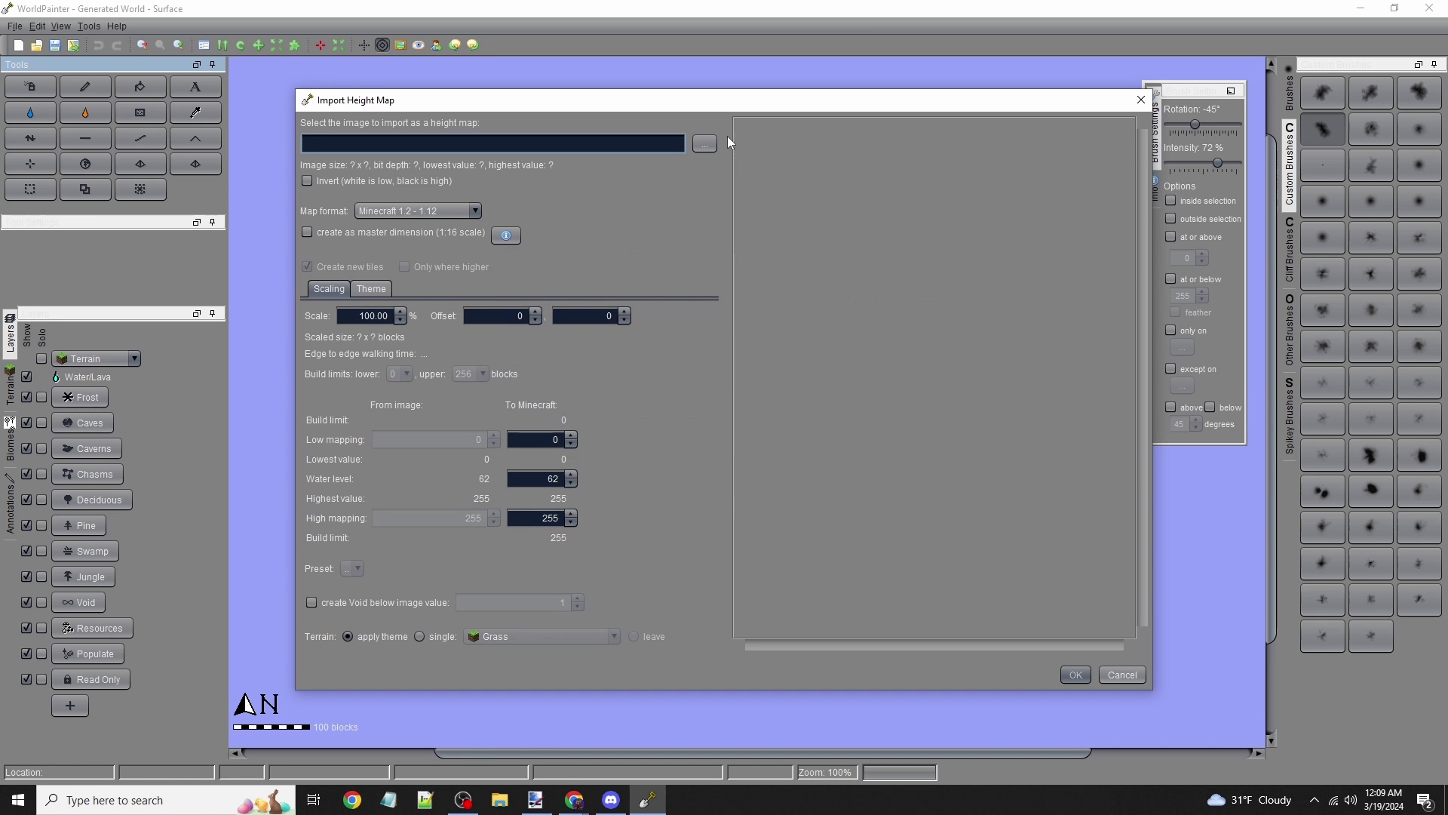
click(704, 144)
scroll(761, 386, down, 5)
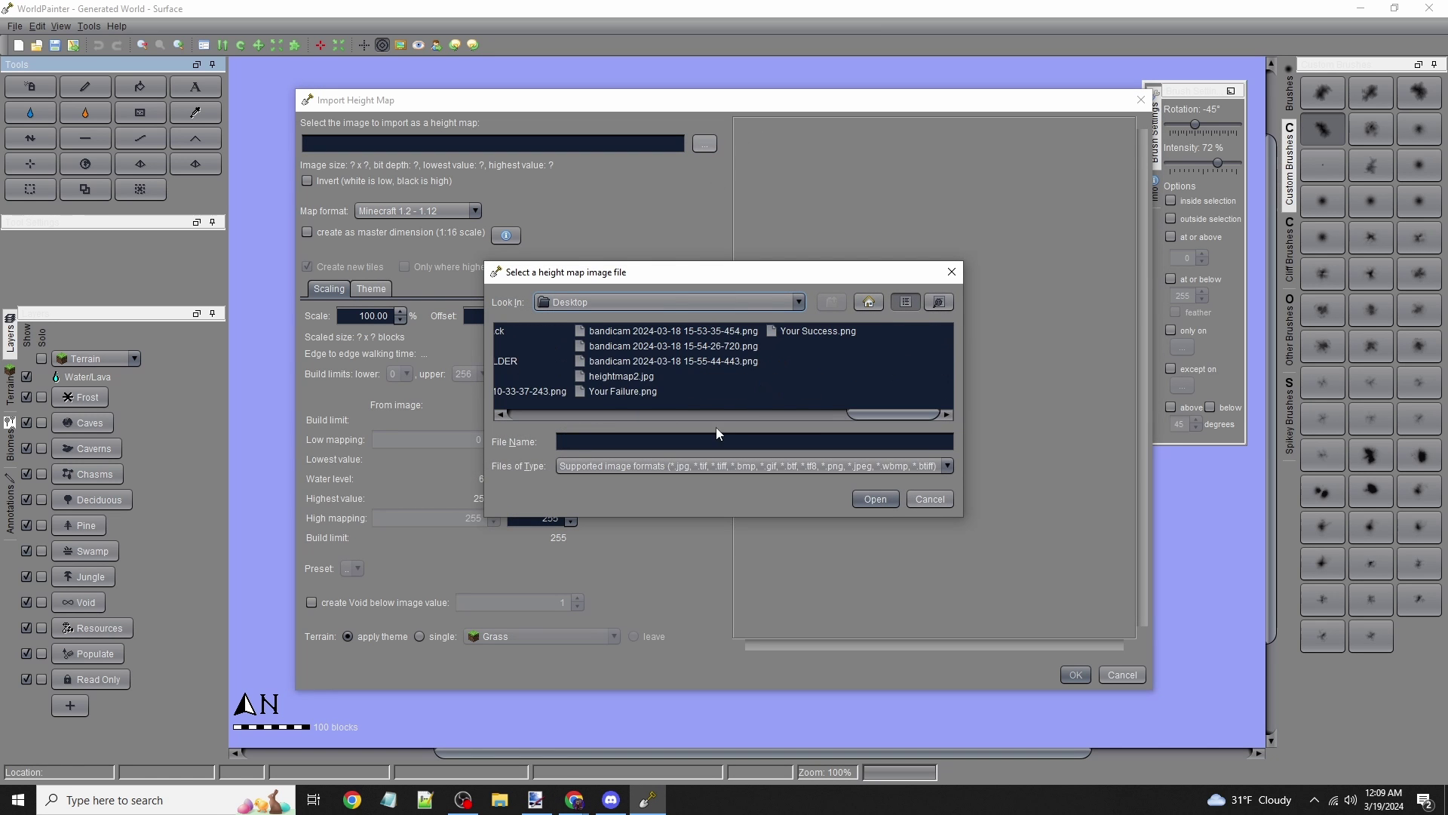
double_click(580, 377)
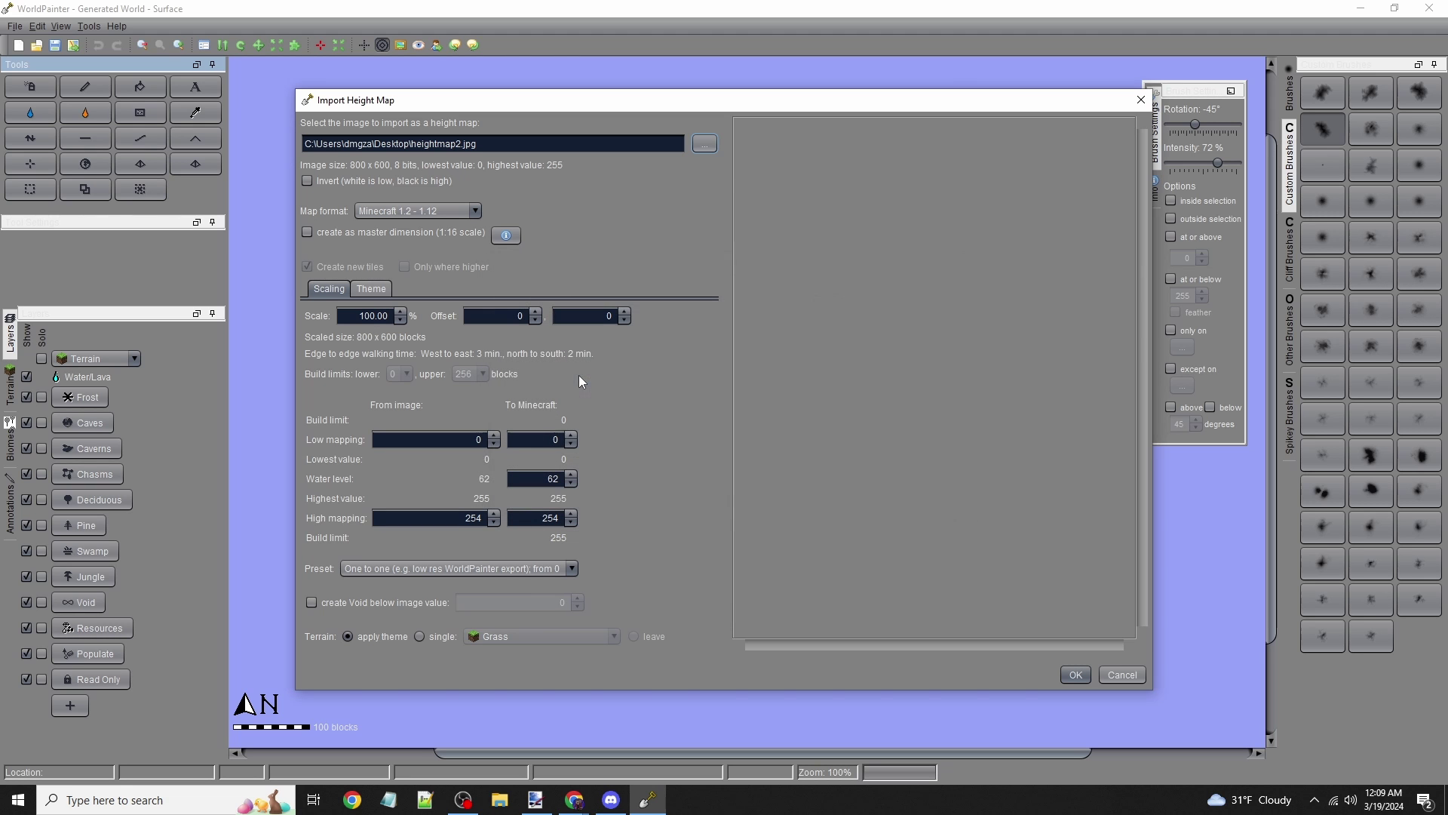
Set the Minecraft high mapping to 80 and the low mapping to 50 for the imported height map
drag(880, 348, 949, 402)
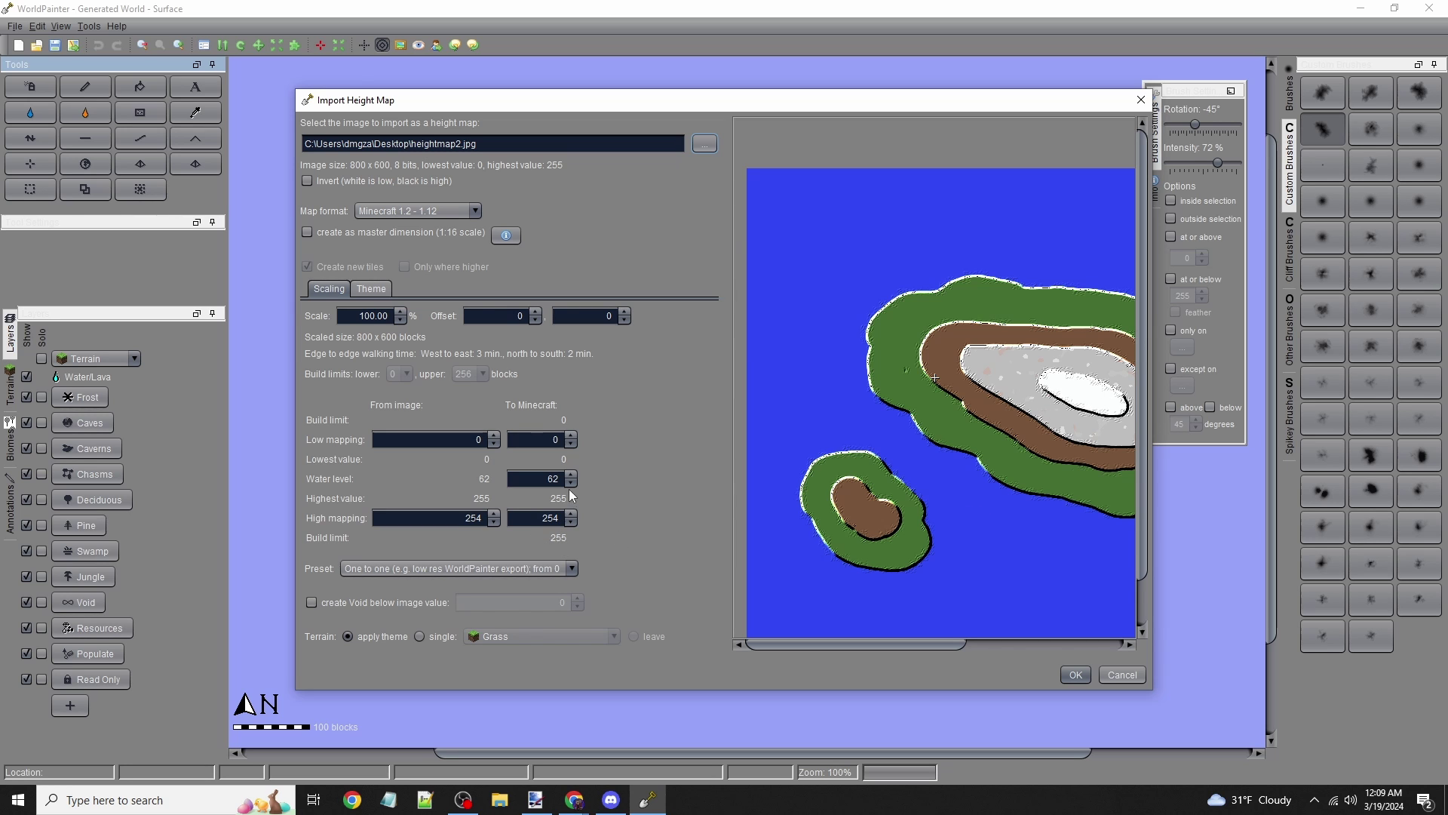
double_click(559, 517)
key(Return)
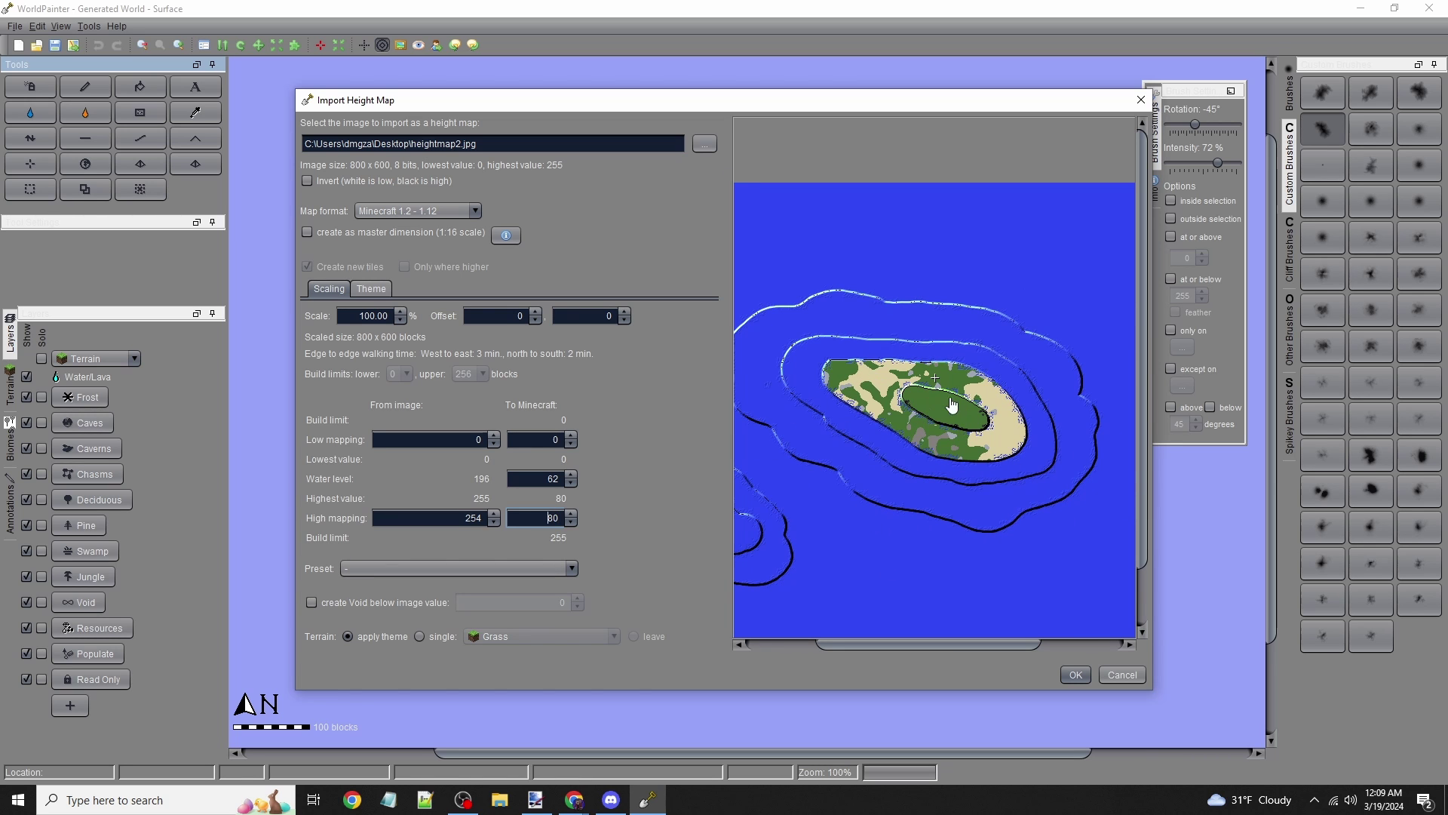
click(552, 441)
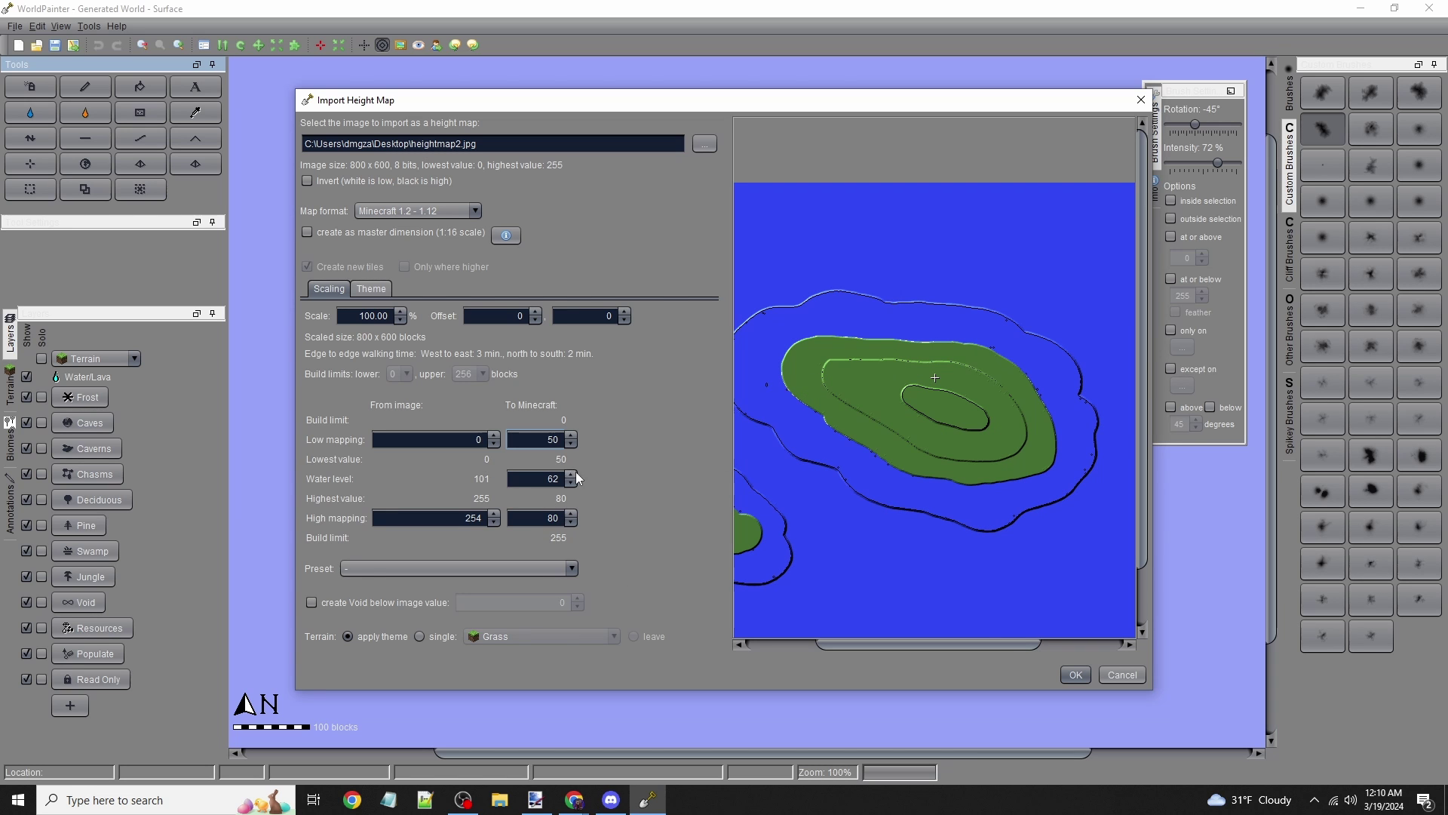
Raise the Minecraft high mapping to 104 and check both islands in the height map preview
scroll(958, 528, up, 2)
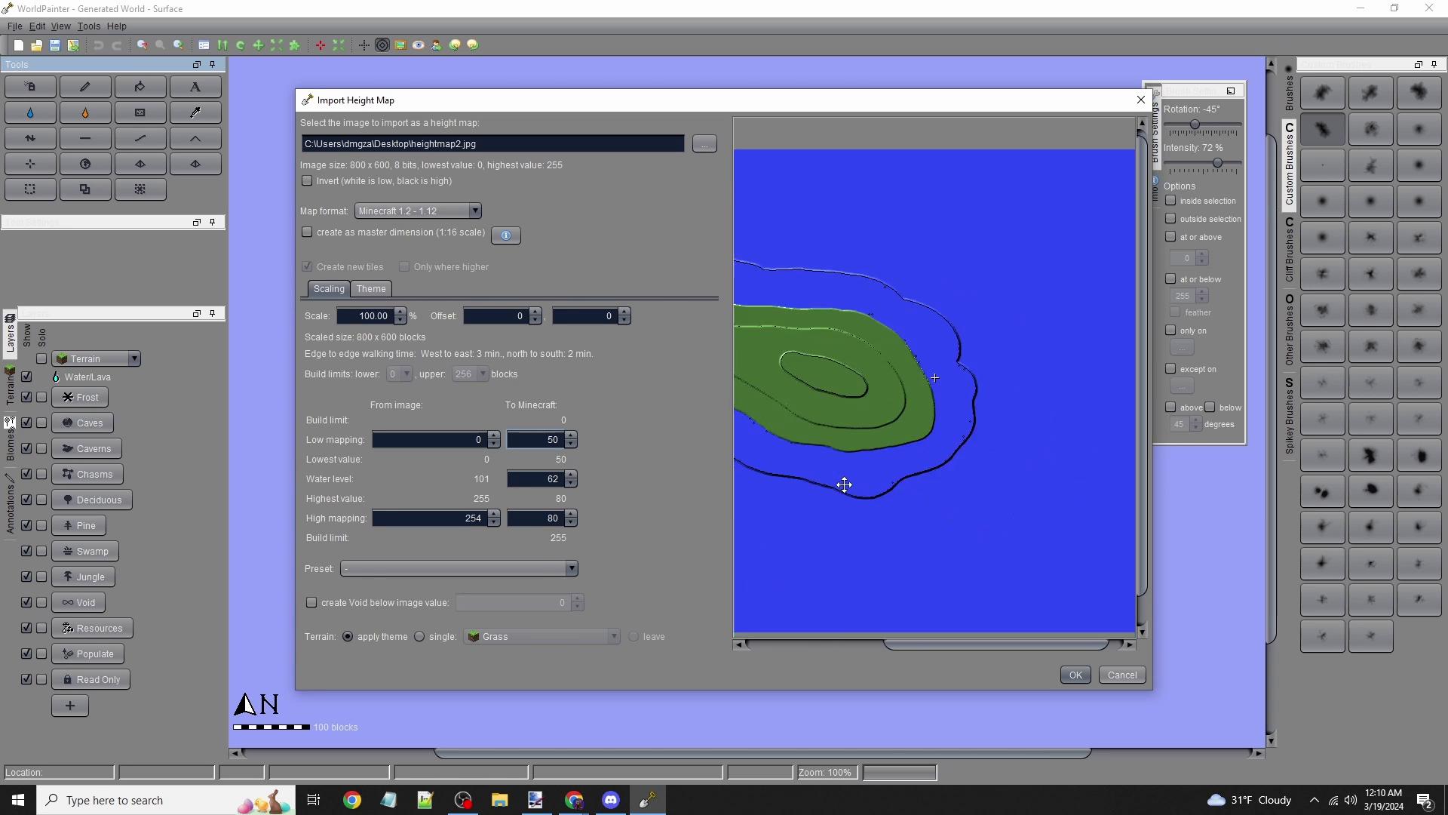
scroll(975, 428, down, 2)
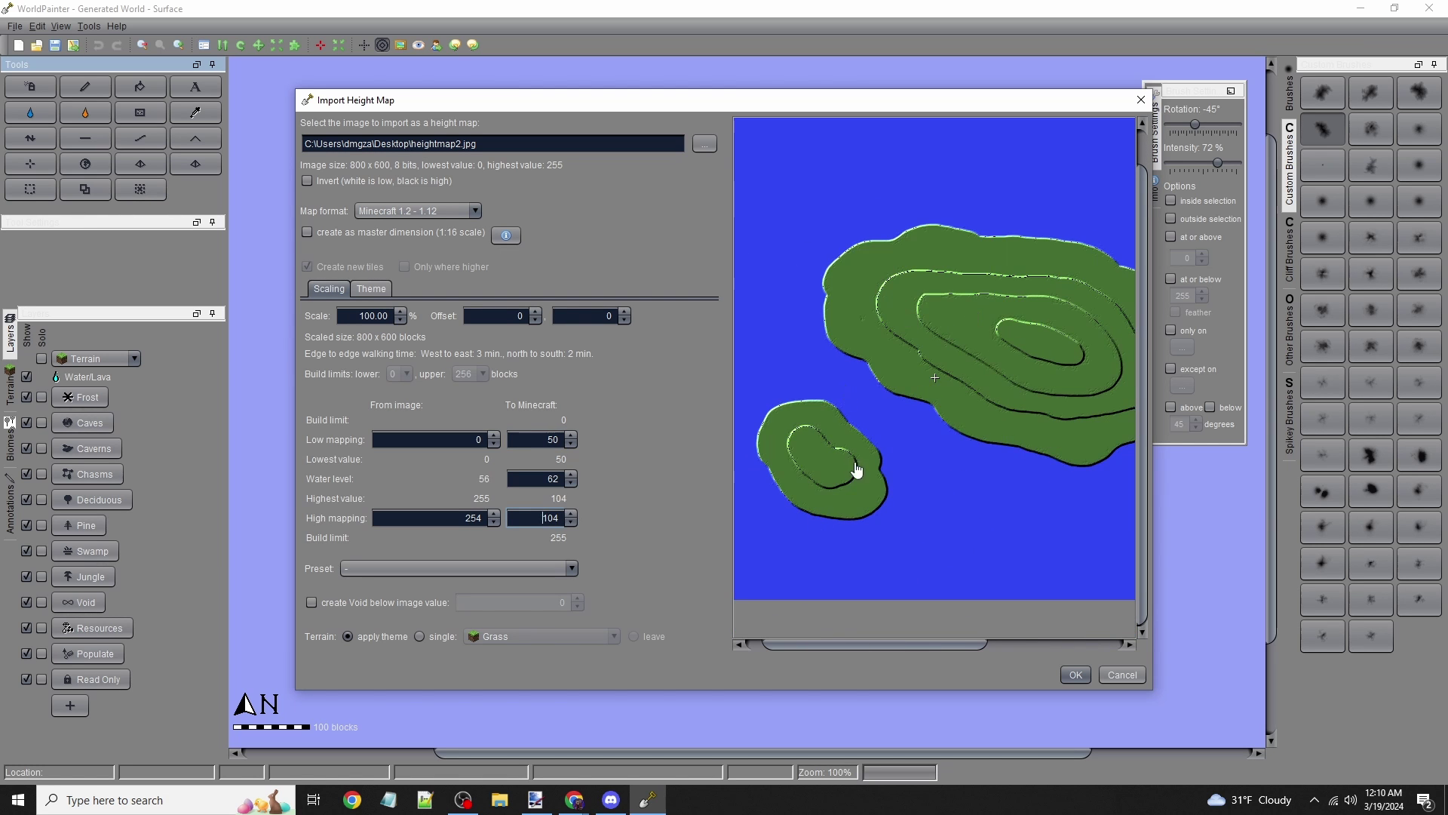
scroll(965, 514, up, 2)
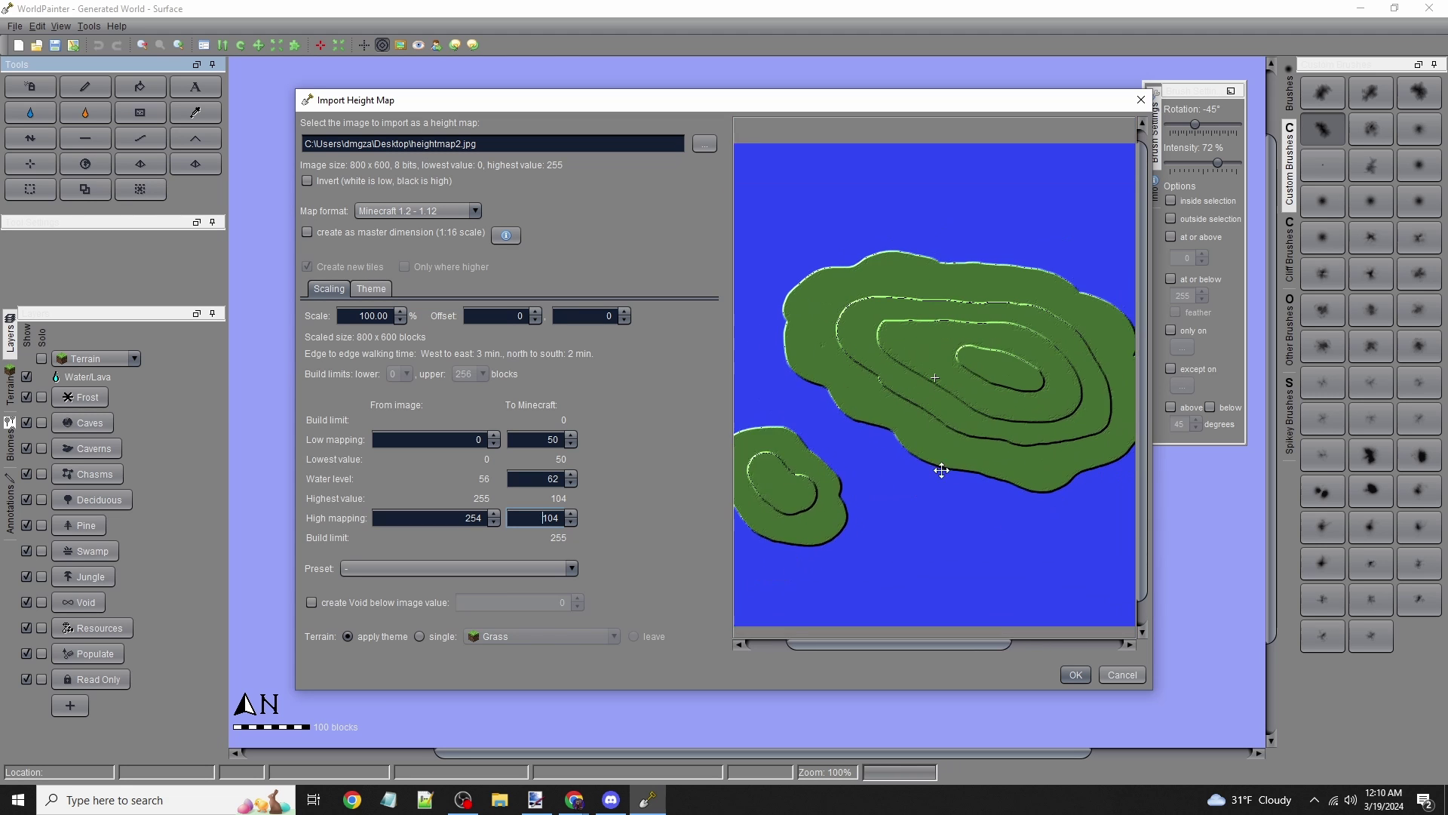
drag(922, 443, 973, 492)
drag(867, 400, 822, 395)
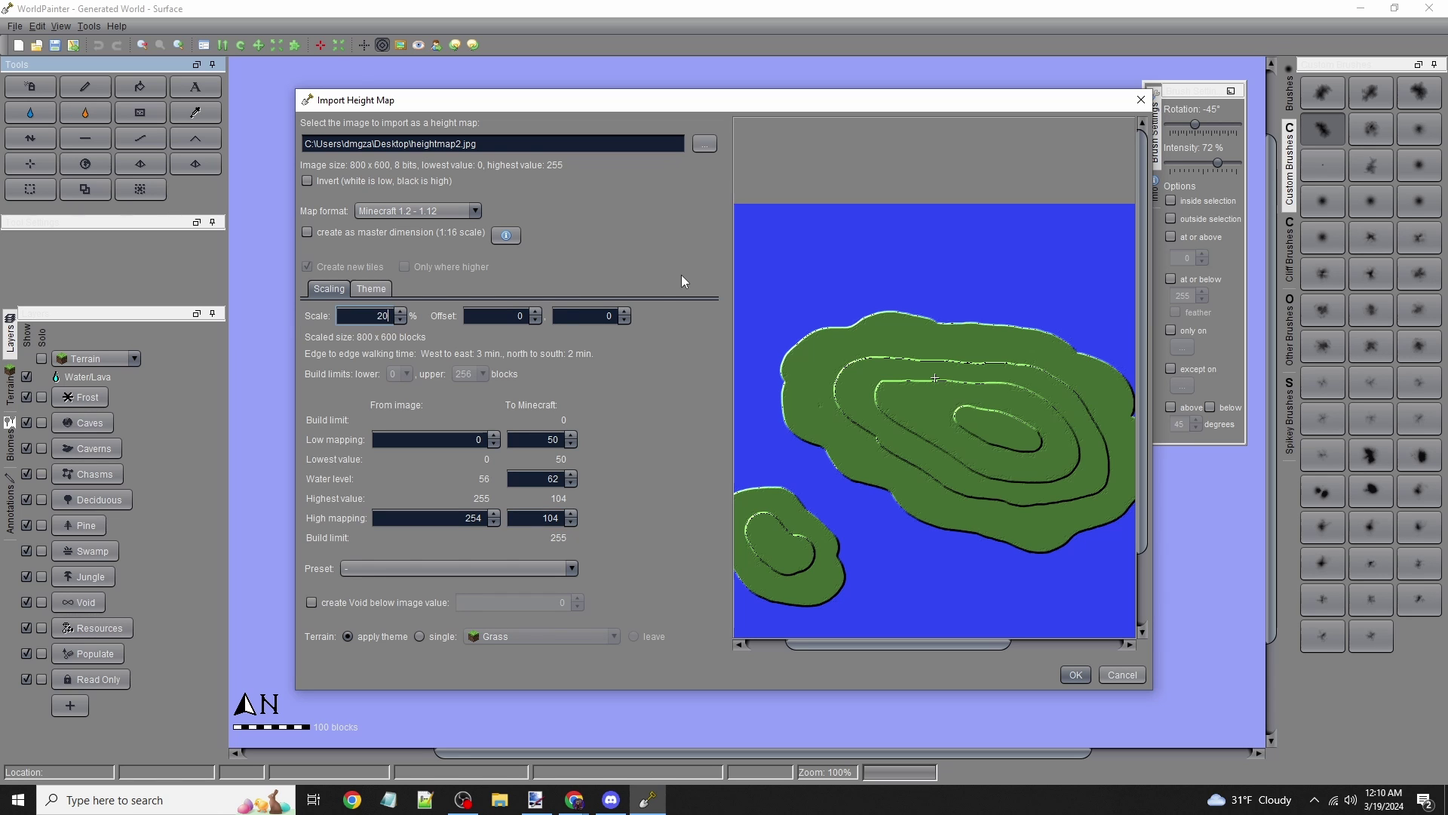
Set the height map scale to 200%, check the enlarged islands in the preview, and import it
scroll(1044, 421, up, 3)
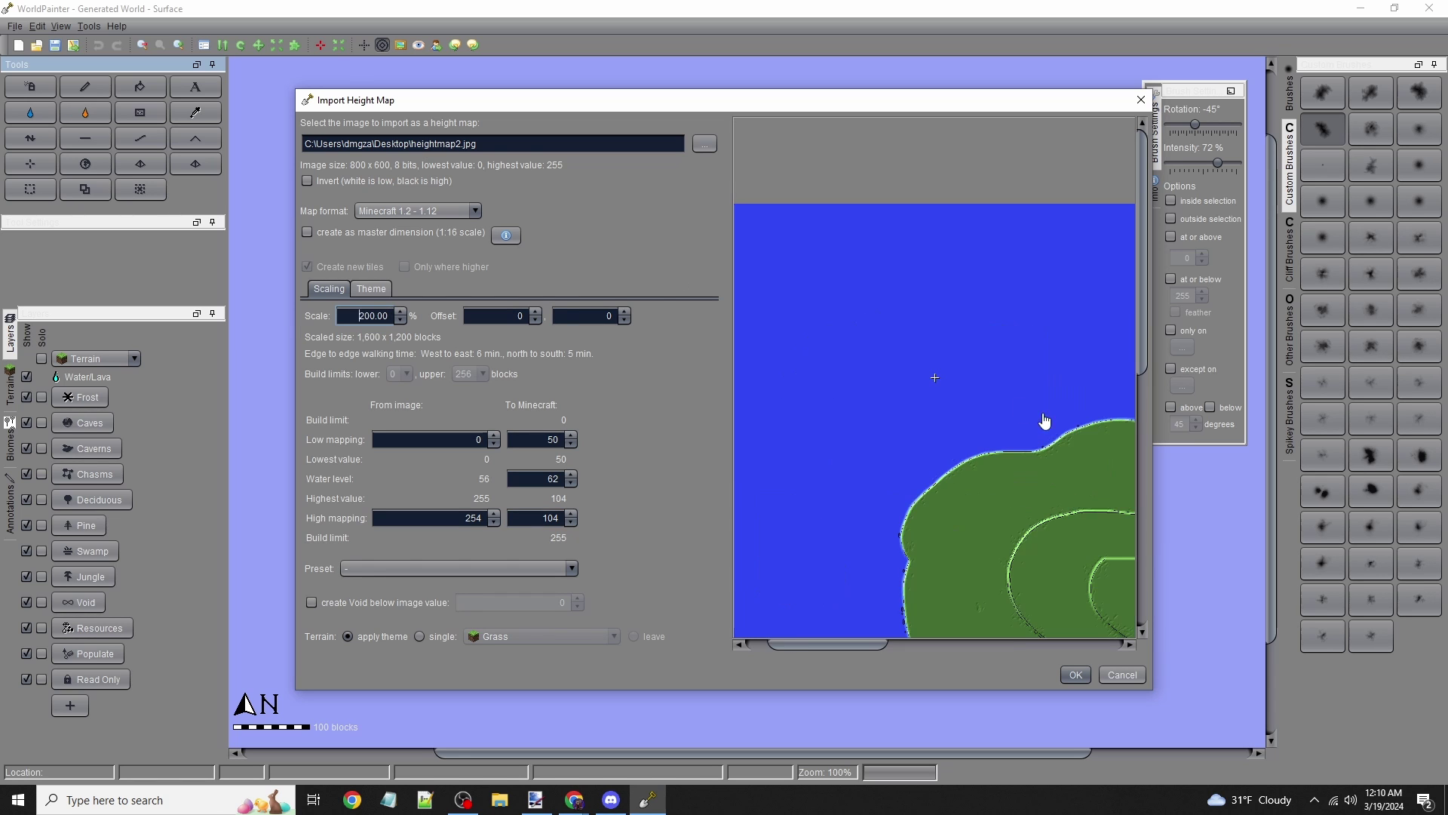
drag(1044, 420, 837, 297)
scroll(897, 367, down, 3)
scroll(897, 367, down, 2)
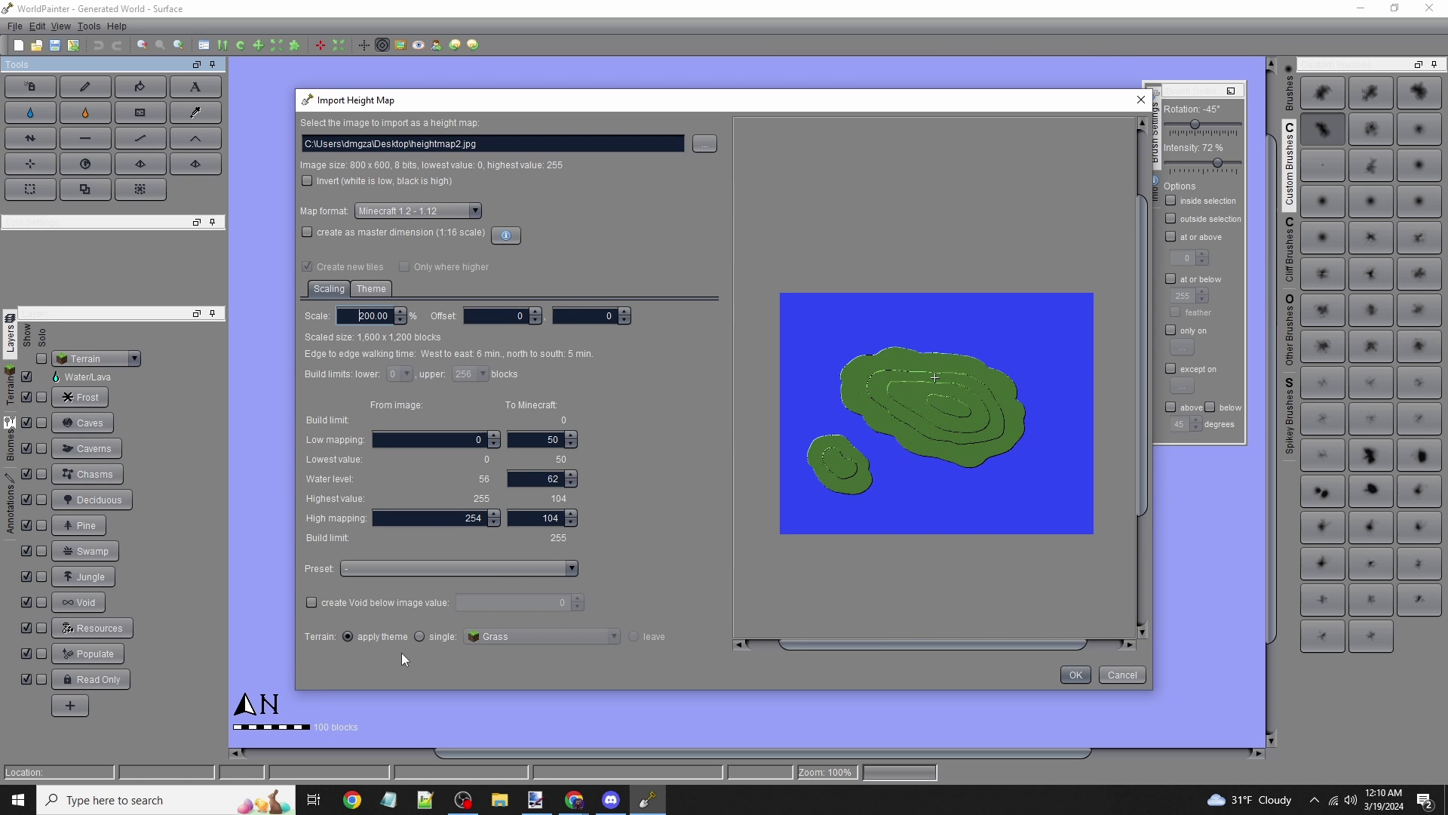
click(1075, 675)
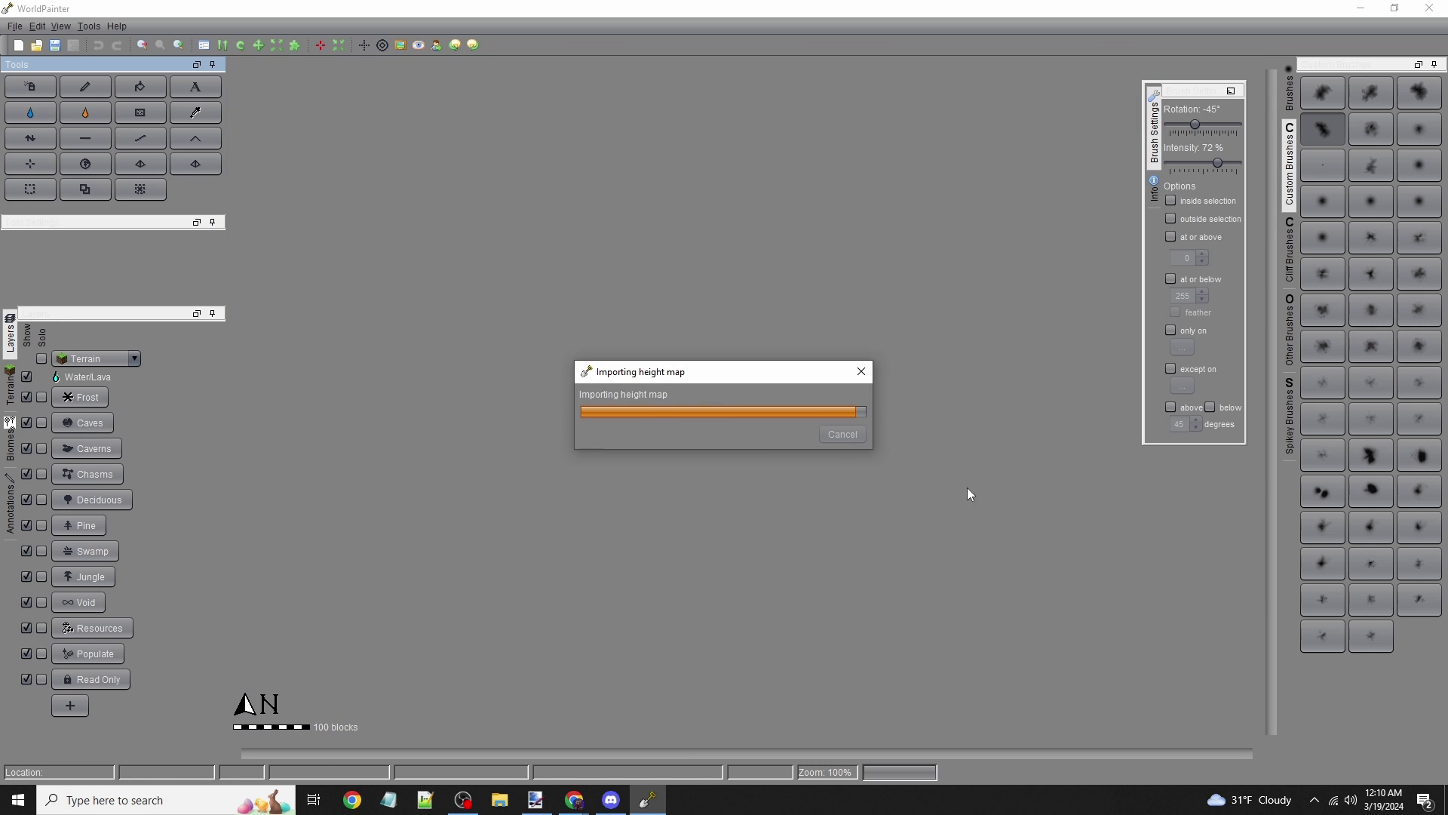
Examine the imported islands on the map and their terraced slopes in the 3D view
scroll(882, 400, down, 2)
scroll(882, 413, up, 1)
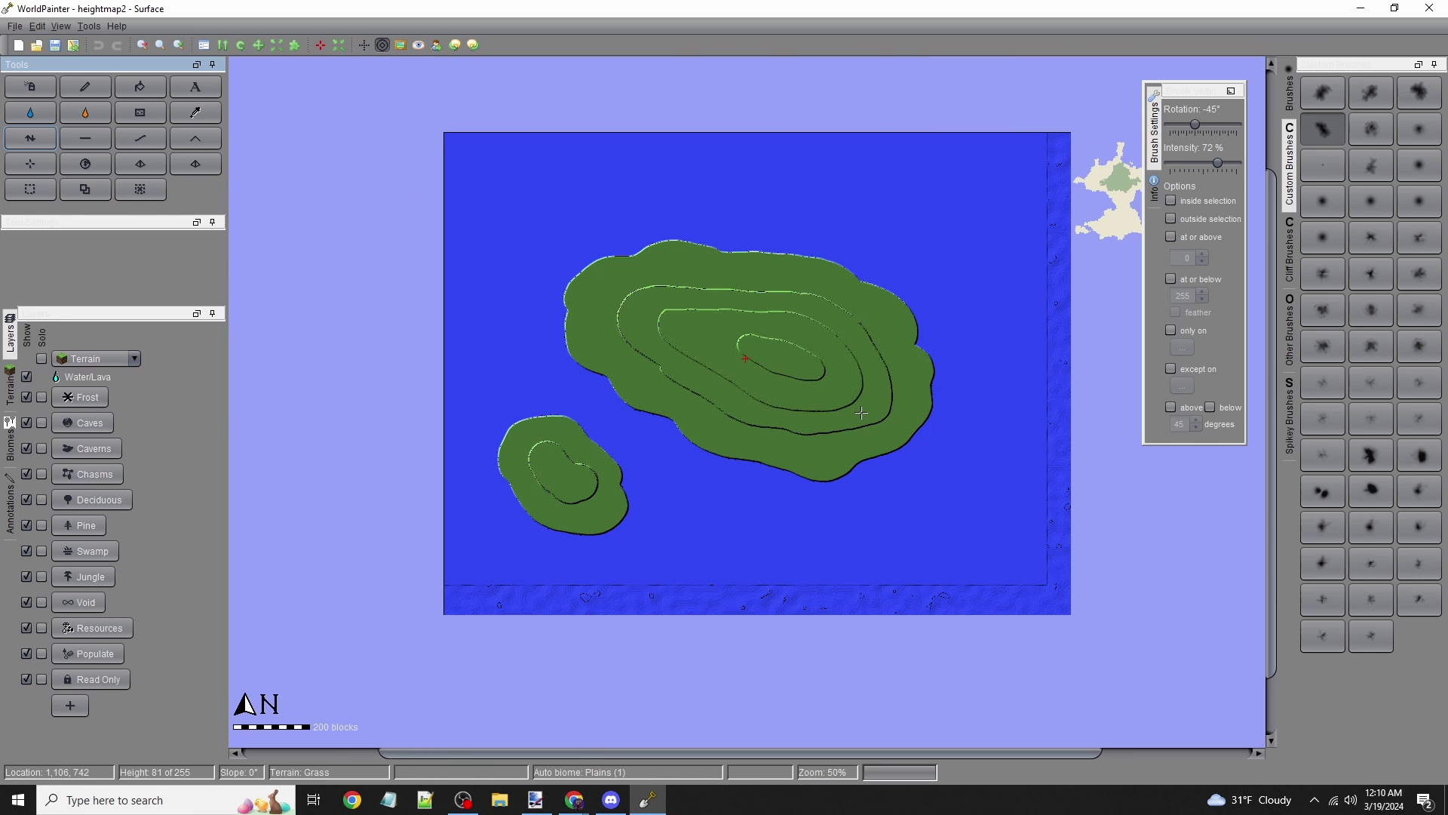
scroll(764, 443, up, 1)
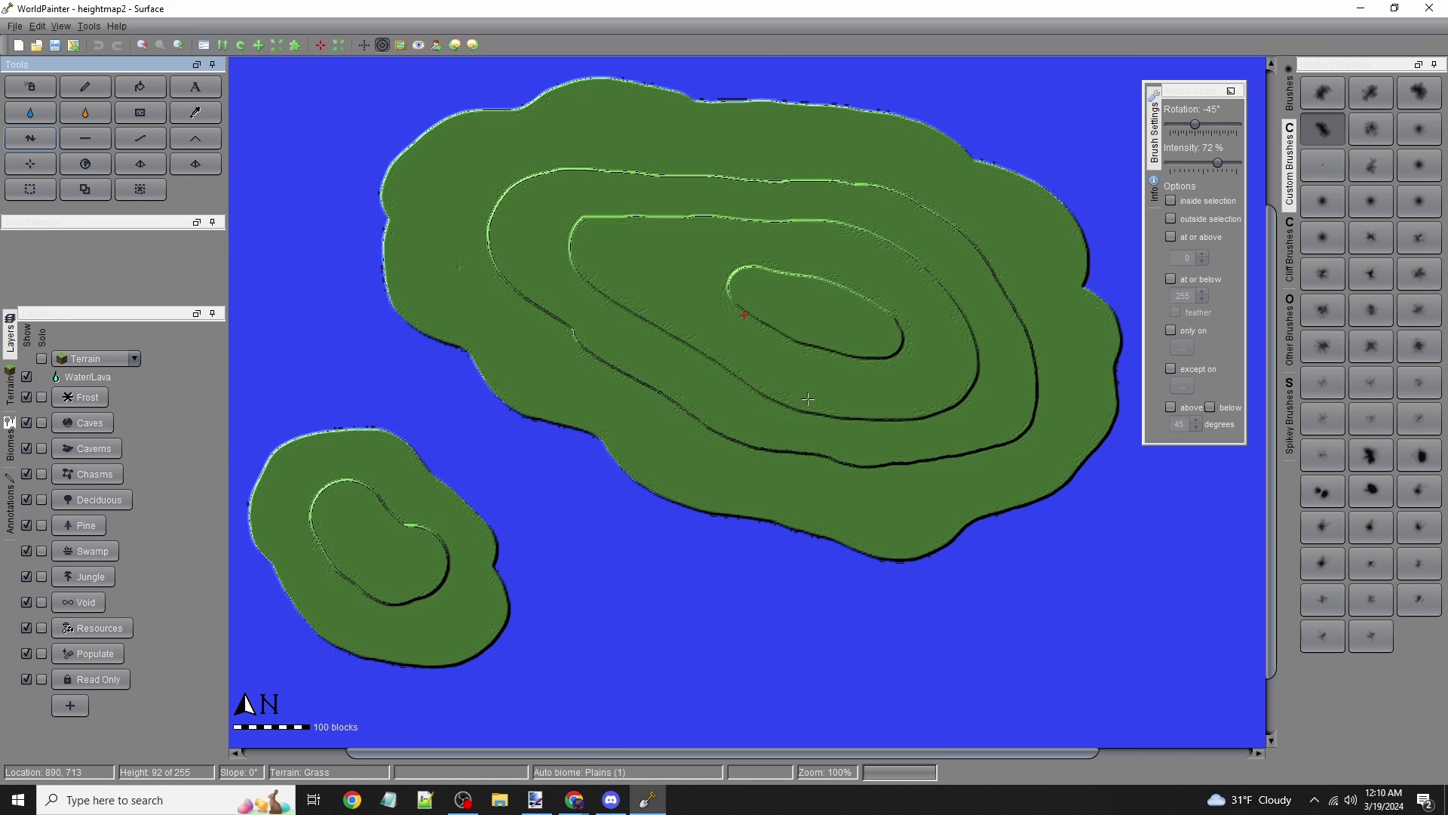
scroll(778, 304, down, 1)
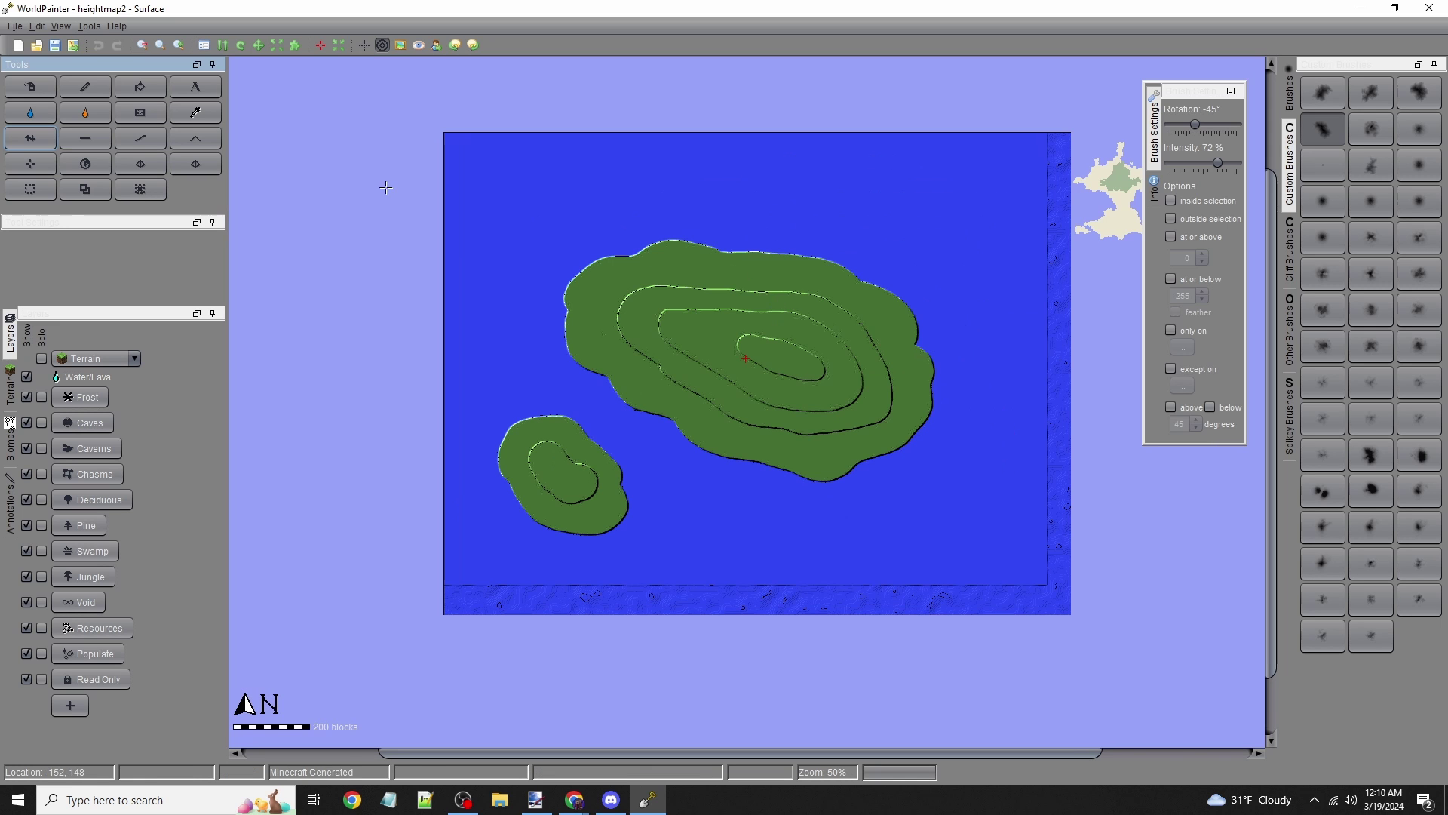
click(60, 26)
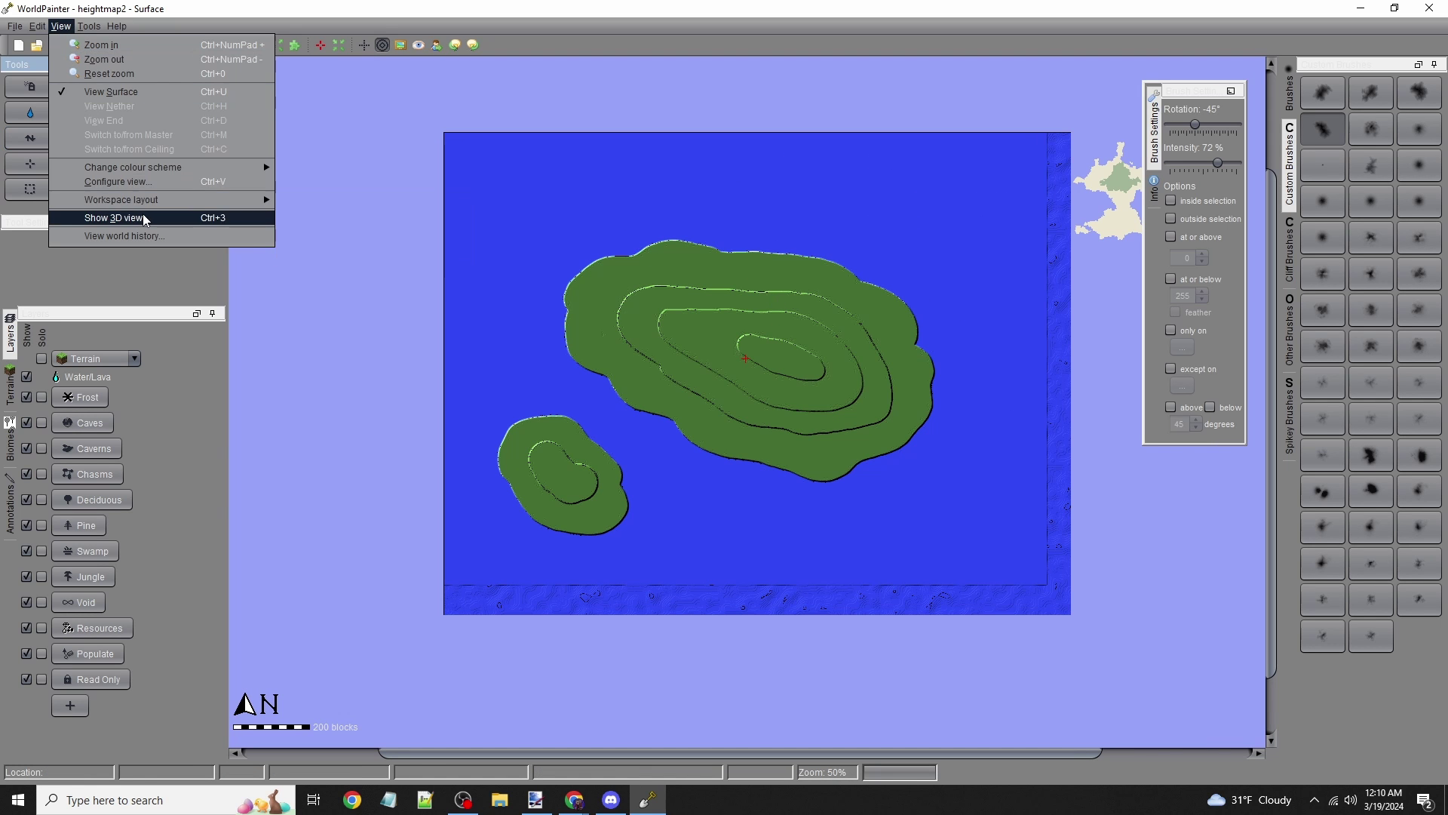
click(106, 216)
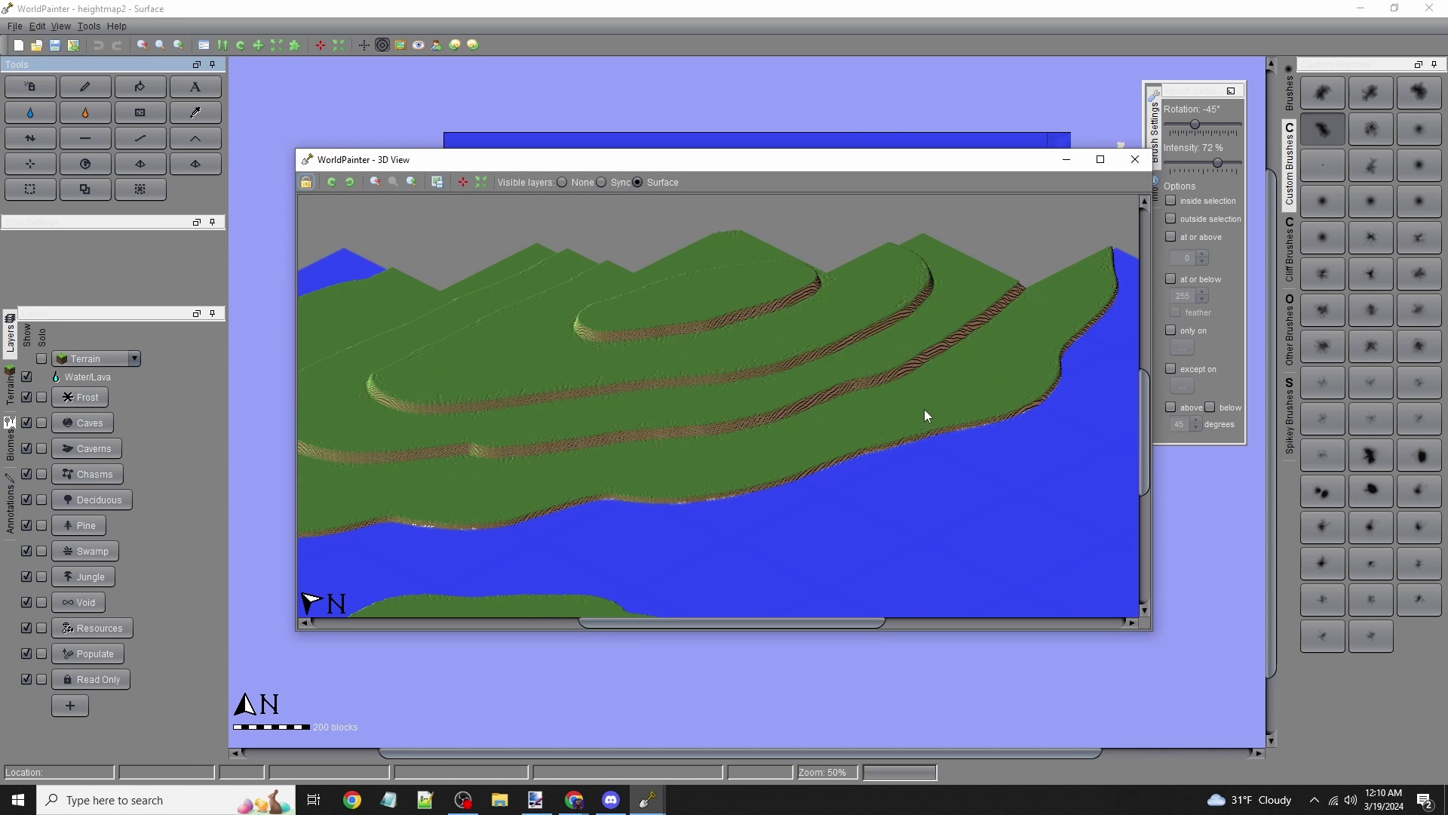
scroll(938, 269, up, 3)
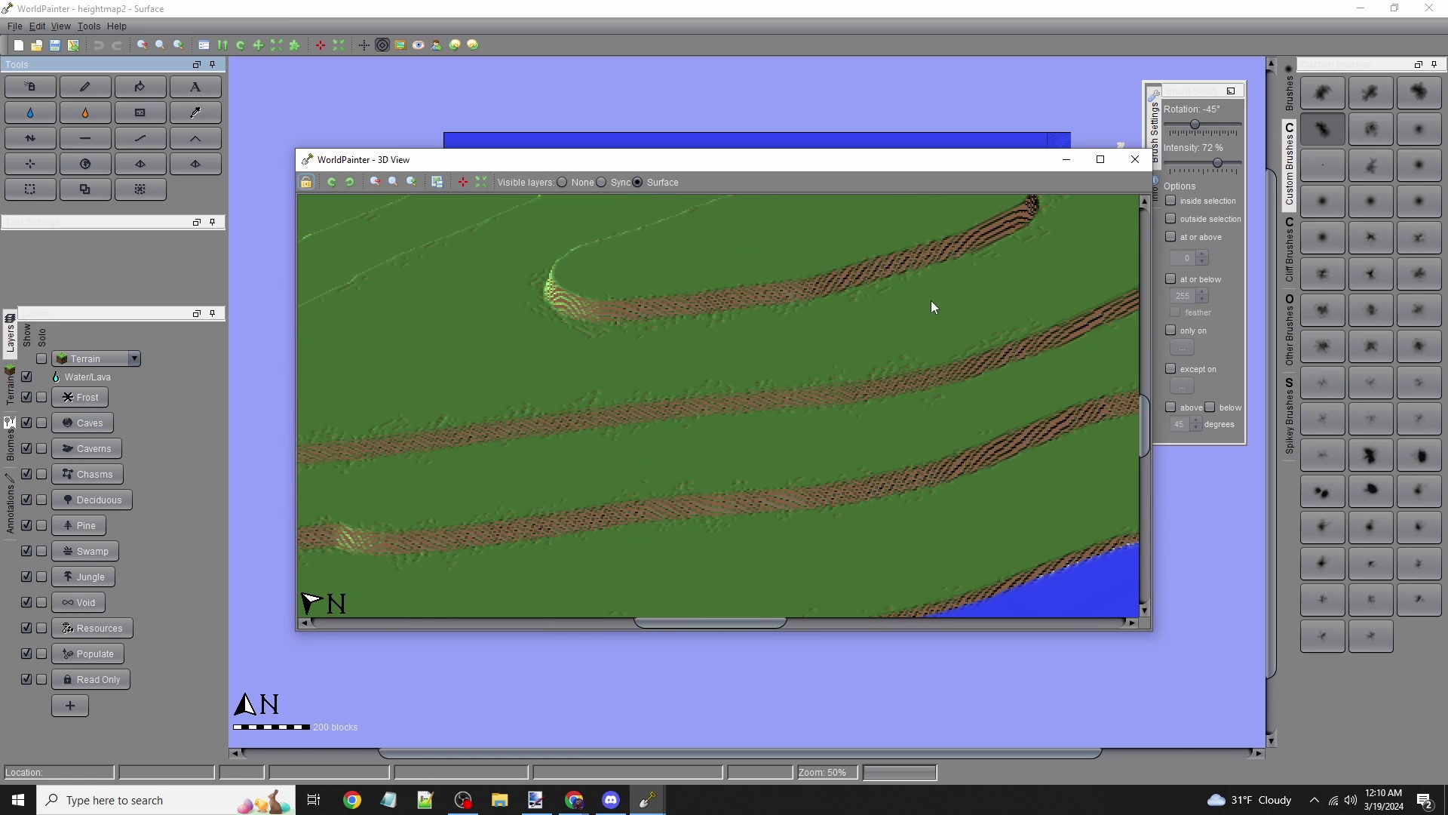
click(1135, 159)
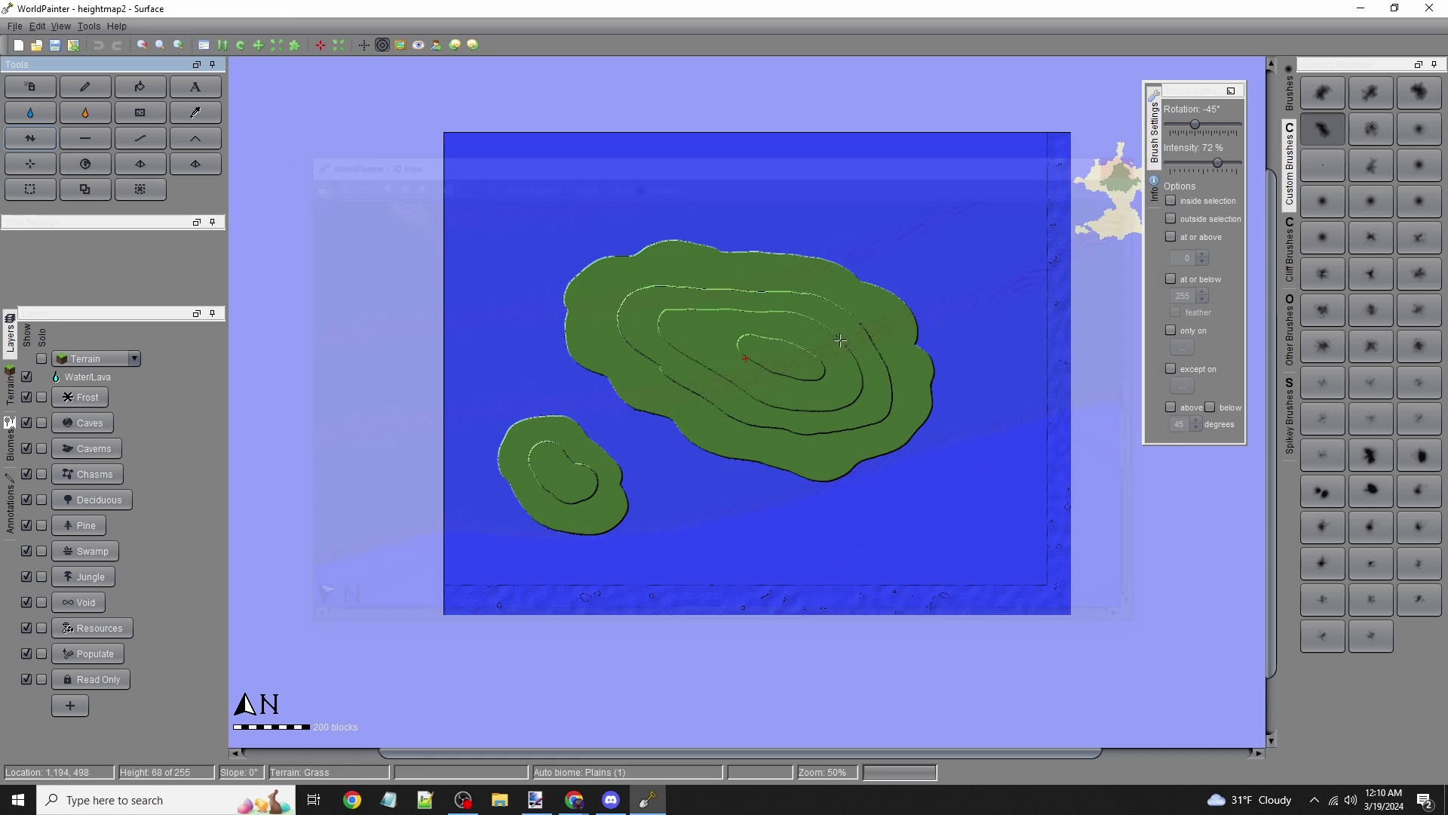
Smooth the large island's southeastern slopes and shoreline with an irregular custom brush at radius 200
click(85, 138)
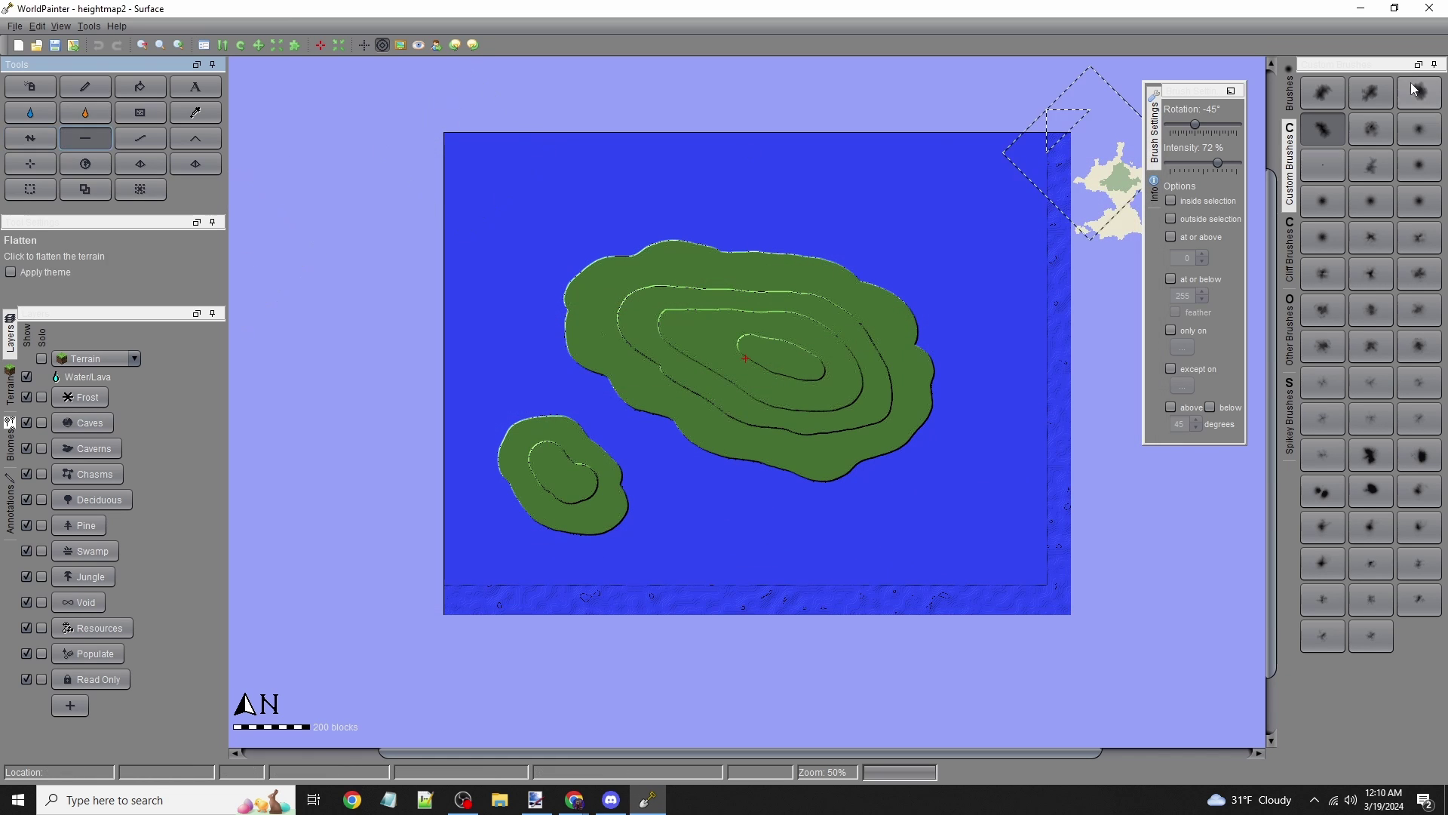
click(1420, 92)
scroll(795, 436, up, 2)
middle_drag(795, 436, 497, 296)
scroll(964, 429, down, 1)
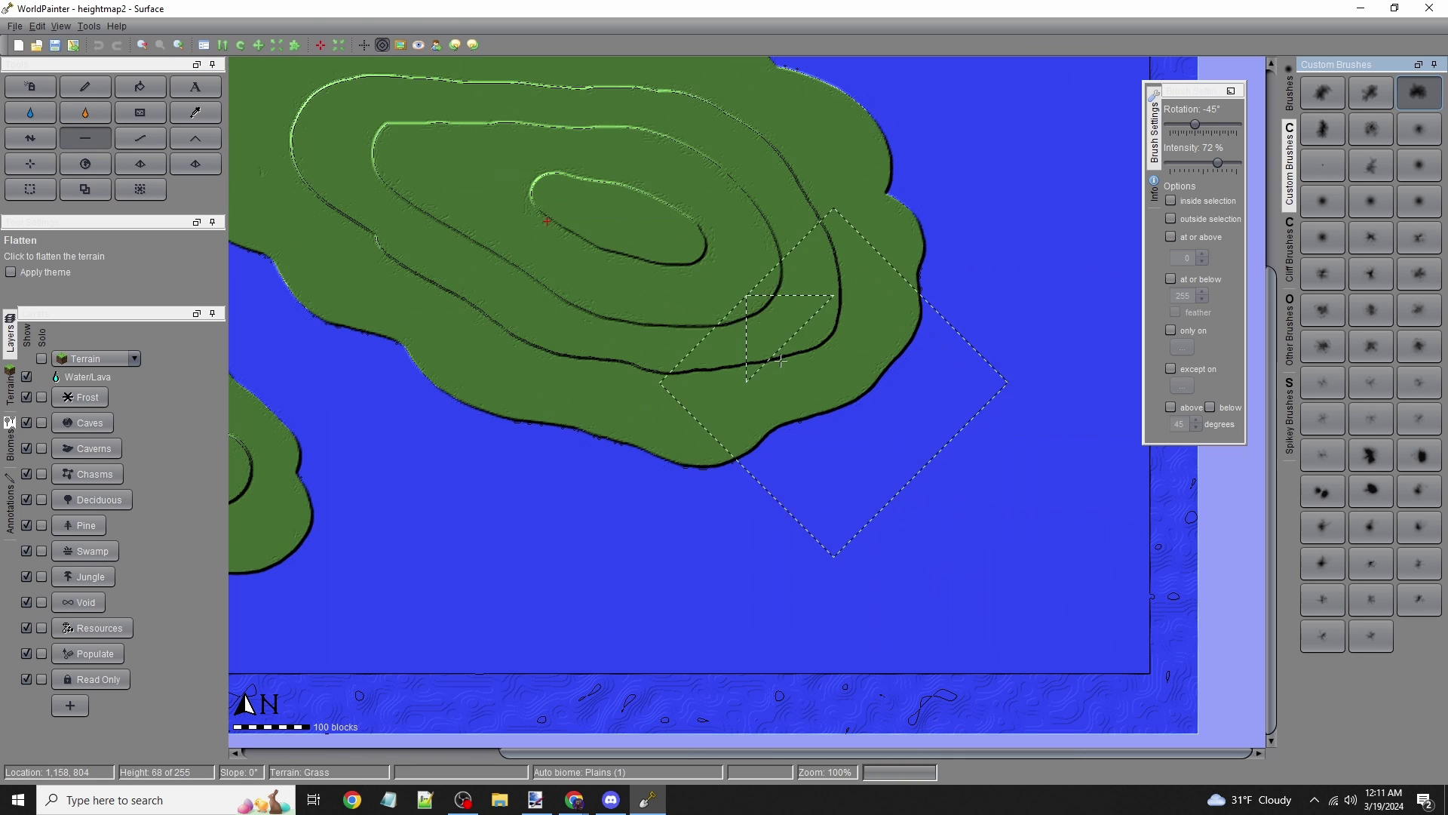
click(140, 138)
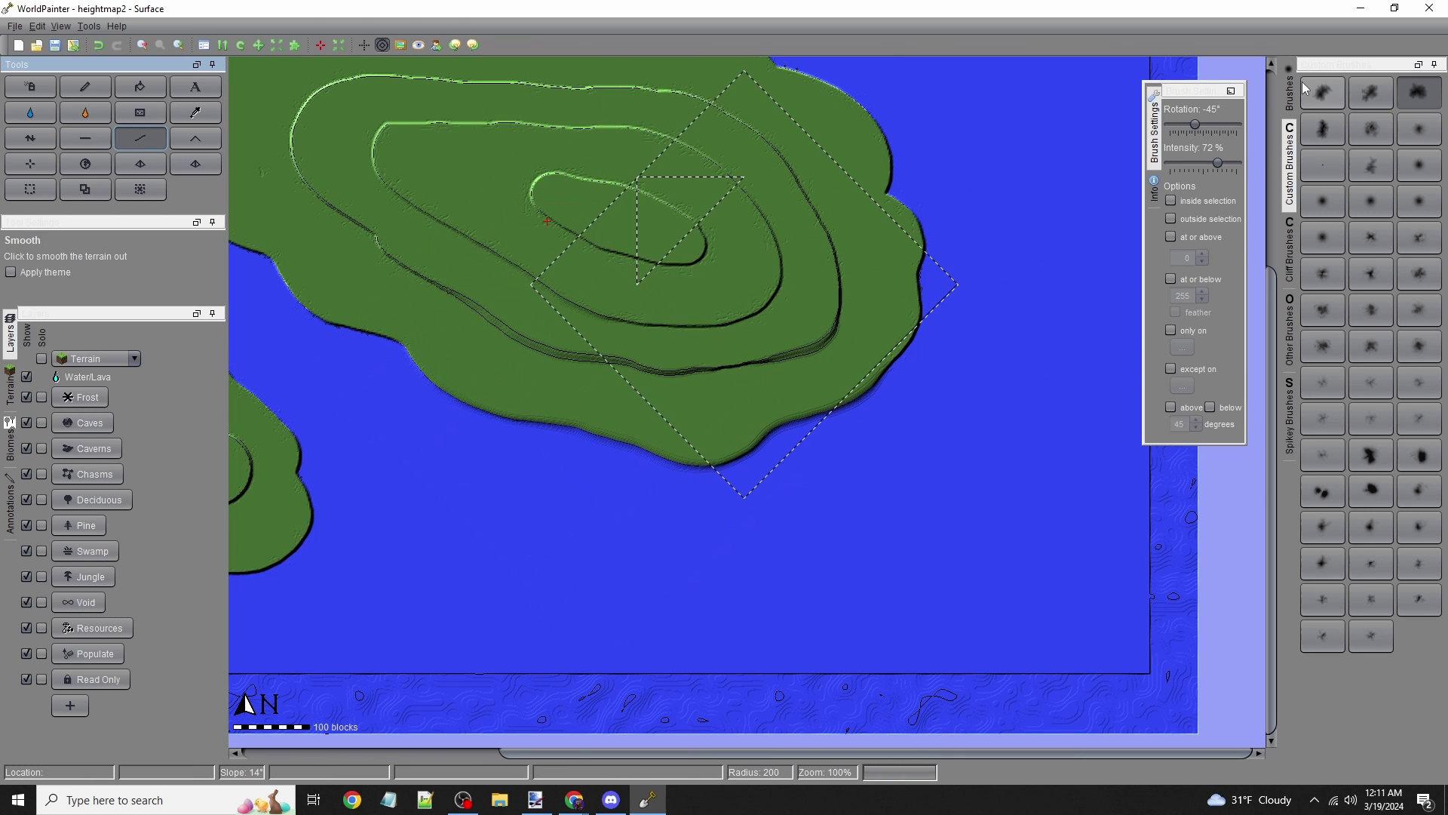
Smooth the terrace edges across both islands with a solid circular brush at radius 266
click(1291, 89)
click(1419, 165)
scroll(882, 321, down, 1)
middle_drag(849, 332, 905, 382)
scroll(905, 381, down, 3)
mouse_move(852, 377)
mouse_down()
mouse_move(702, 310)
mouse_move(575, 329)
mouse_up()
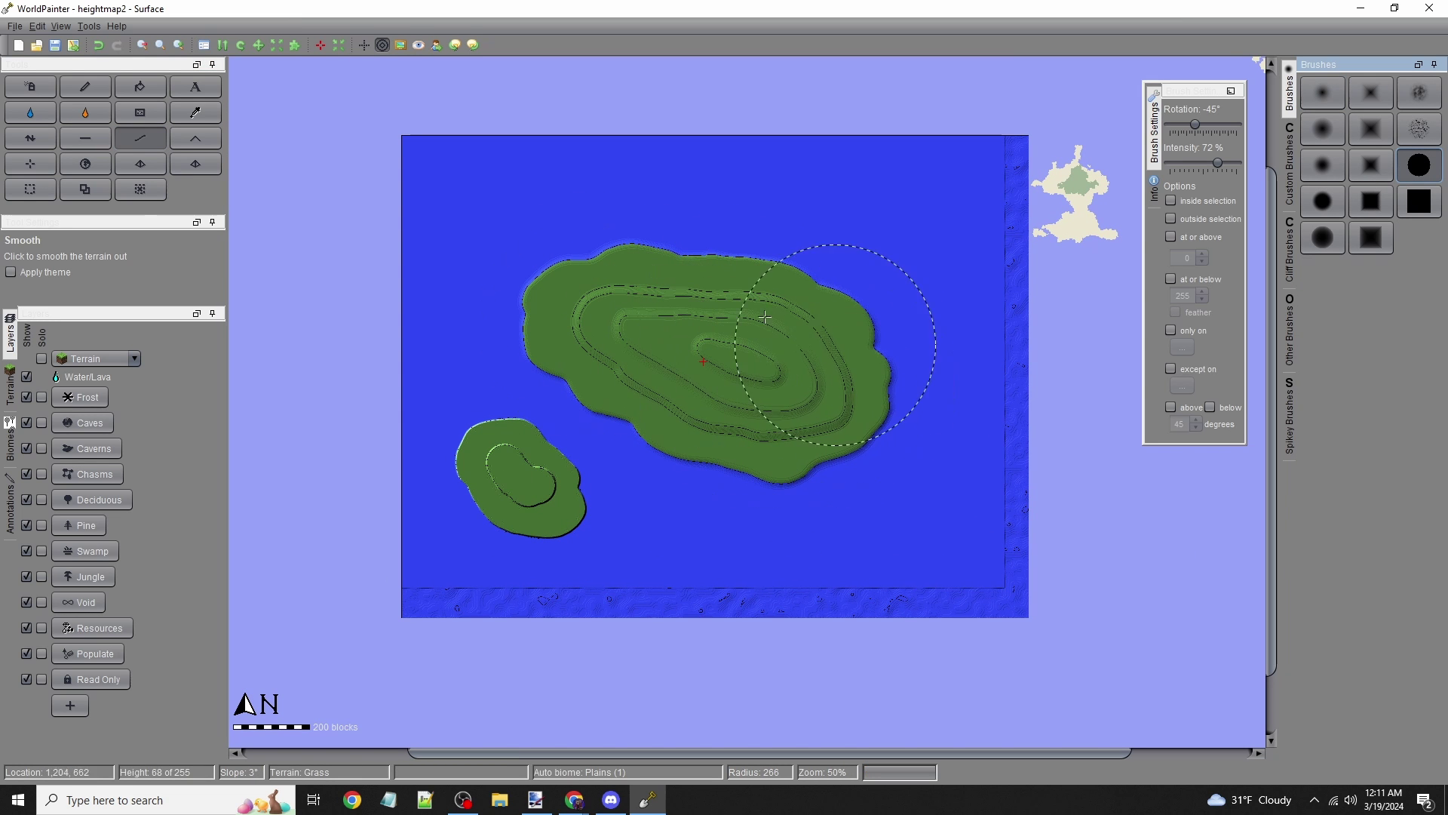
click(529, 488)
Flatten the shoreline around the large island's southern tip into a ragged coast with an irregular custom brush at radius 92
click(1291, 170)
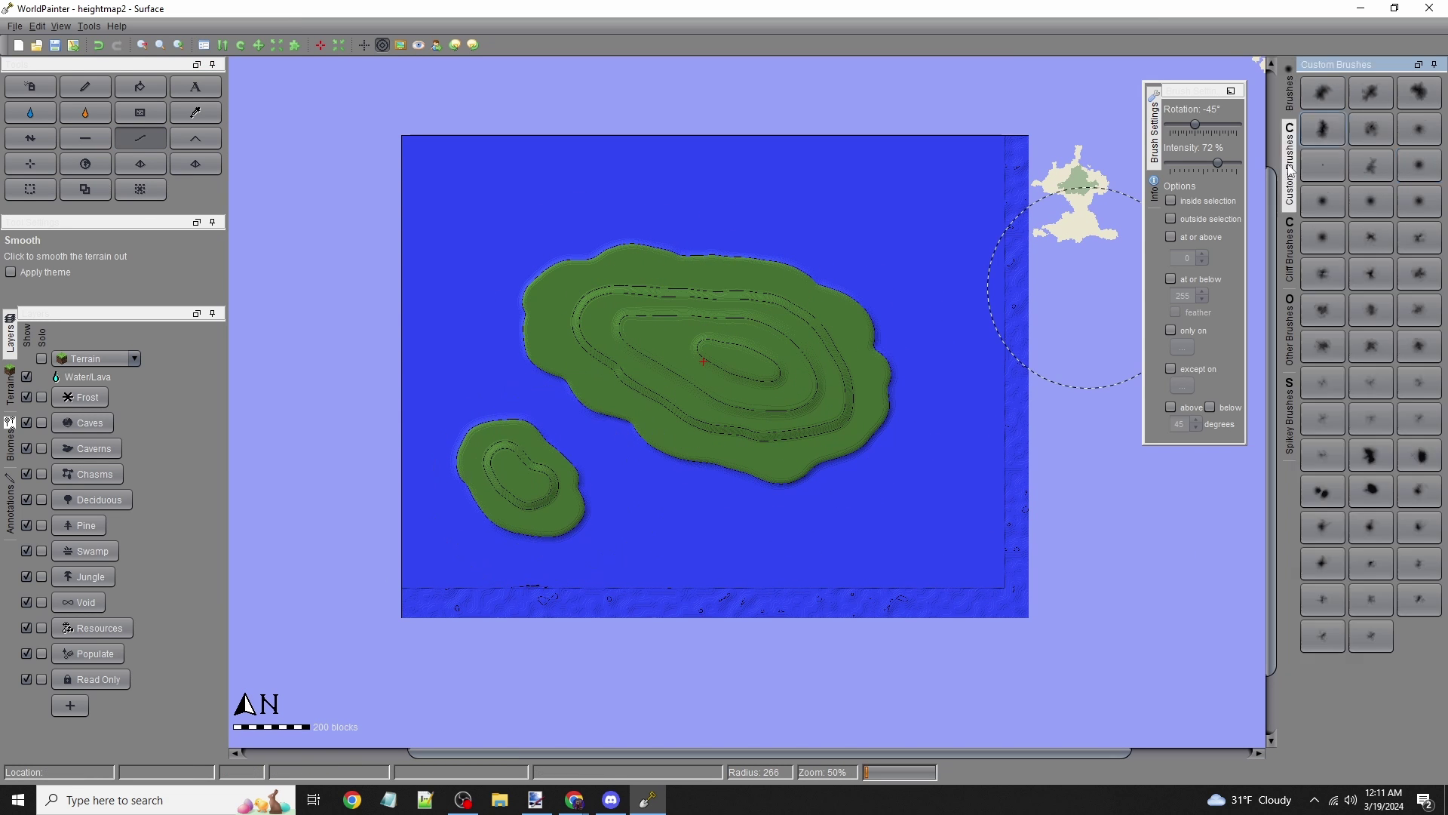
click(1415, 106)
click(86, 138)
ctrl+scroll(810, 388, up, 2)
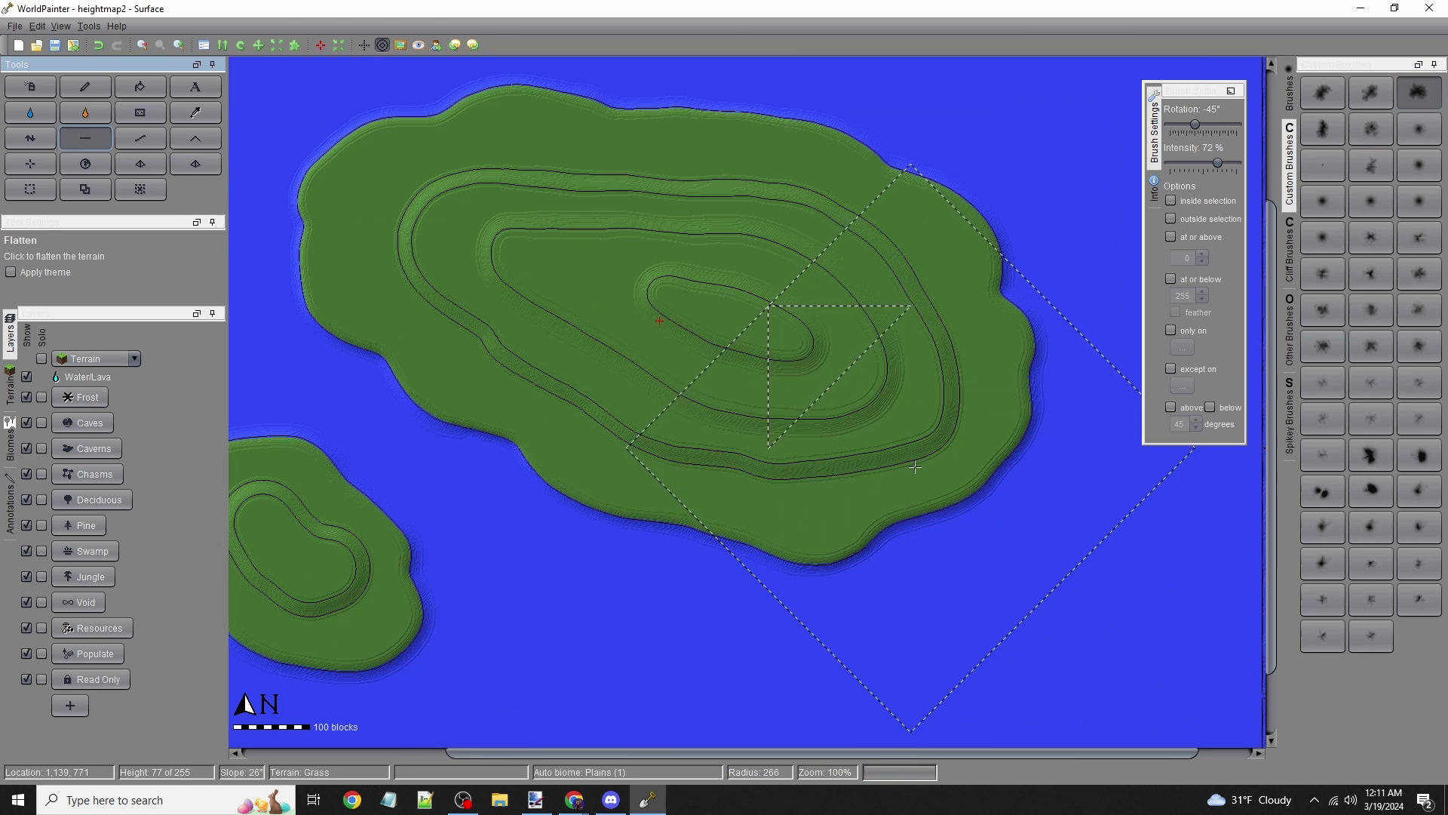
scroll(822, 362, down, 15)
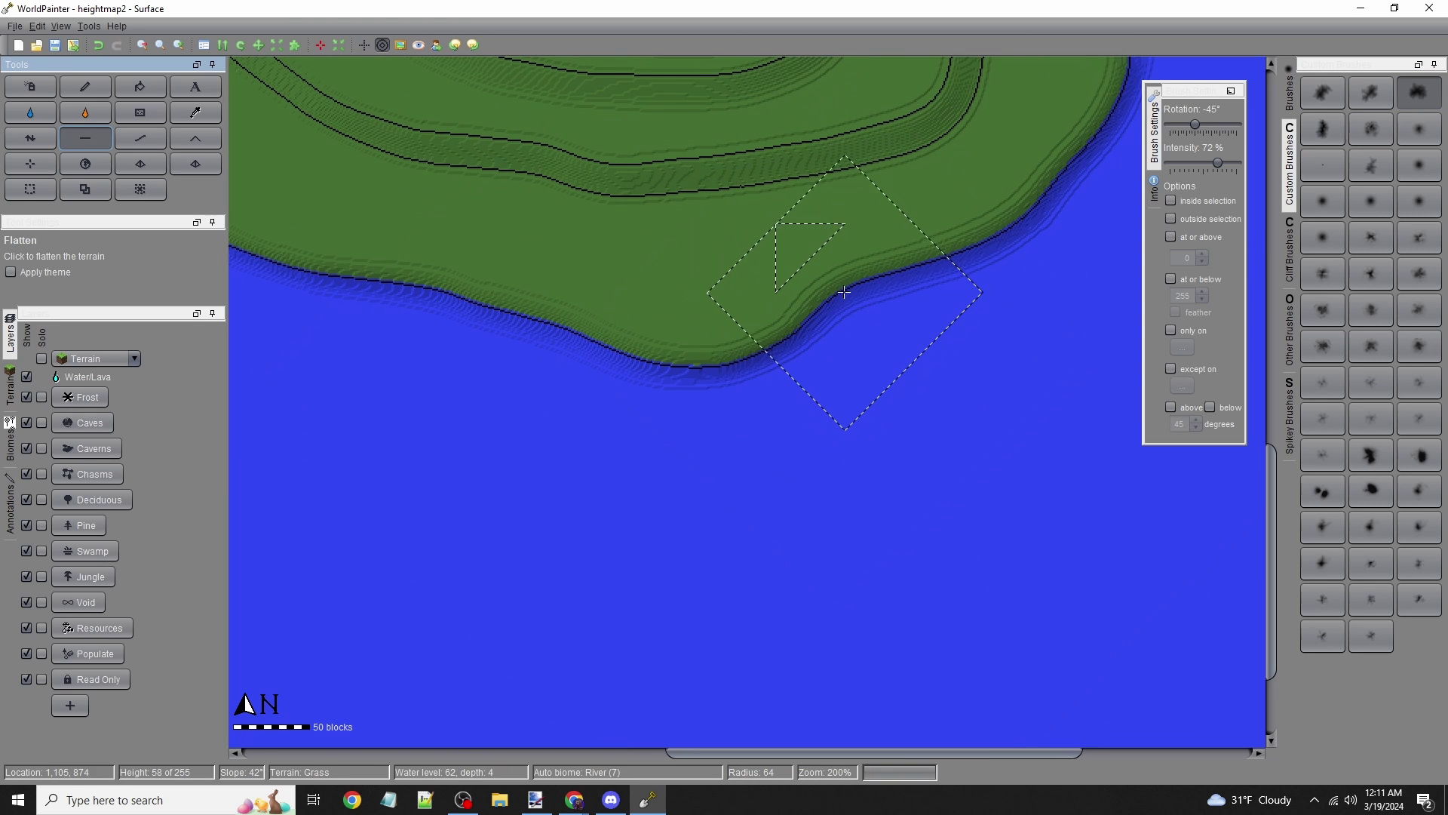
scroll(785, 309, up, 3)
mouse_move(840, 281)
mouse_down()
mouse_move(727, 336)
mouse_move(552, 372)
mouse_move(592, 365)
mouse_up()
middle_drag(592, 366, 1086, 412)
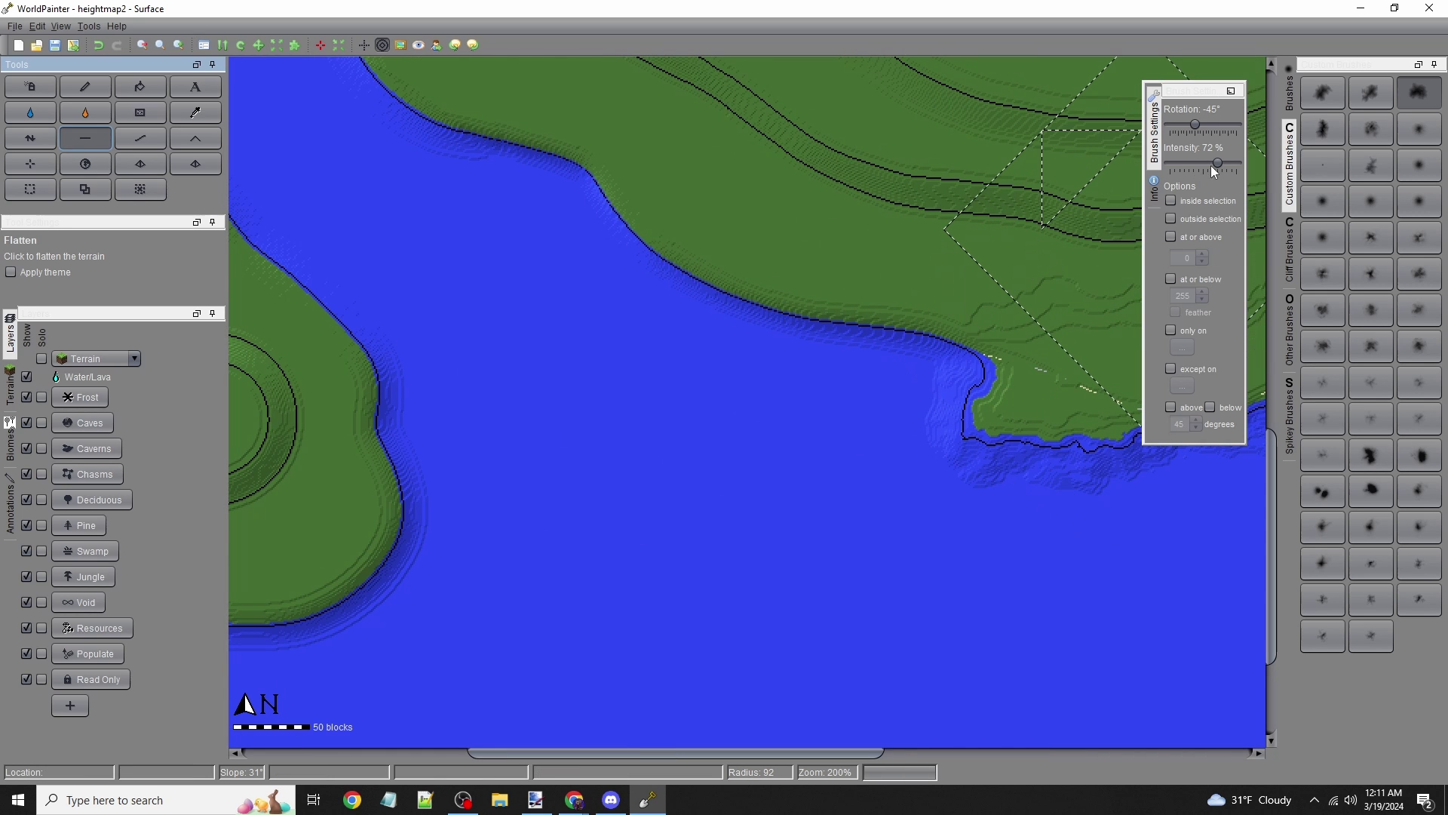
Set the brush intensity to 50% and flatten the large island's southwestern coastline into an irregular shore
drag(1216, 163, 1203, 162)
scroll(985, 362, down, 3)
drag(982, 335, 970, 333)
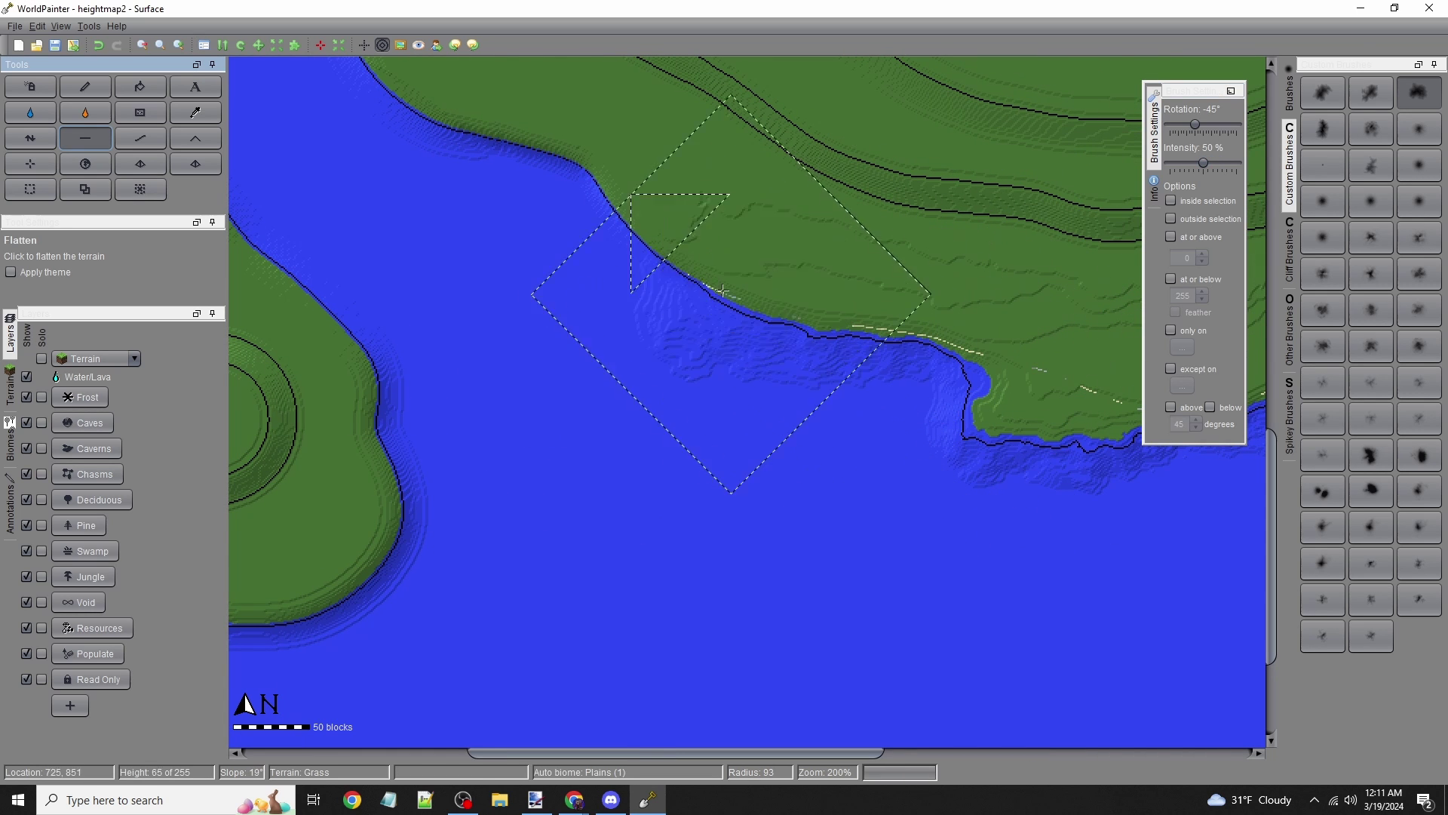
mouse_move(706, 280)
mouse_down()
mouse_move(468, 175)
mouse_move(533, 184)
mouse_up()
scroll(533, 184, up, 2)
middle_drag(532, 184, 969, 565)
mouse_move(936, 520)
mouse_down()
mouse_move(589, 238)
mouse_move(646, 210)
mouse_up()
Enlarge the Flatten brush to radius 130 and roughen the large island's western, northern and eastern coasts
scroll(593, 249, up, 4)
middle_drag(647, 210, 771, 502)
mouse_move(771, 502)
mouse_down()
mouse_move(847, 272)
mouse_move(908, 215)
mouse_up()
middle_drag(909, 215, 346, 219)
scroll(346, 219, down, 2)
drag(346, 219, 1052, 234)
middle_drag(1052, 234, 512, 145)
mouse_move(512, 145)
mouse_down()
mouse_move(953, 409)
mouse_move(1000, 540)
mouse_up()
middle_drag(1000, 540, 840, 194)
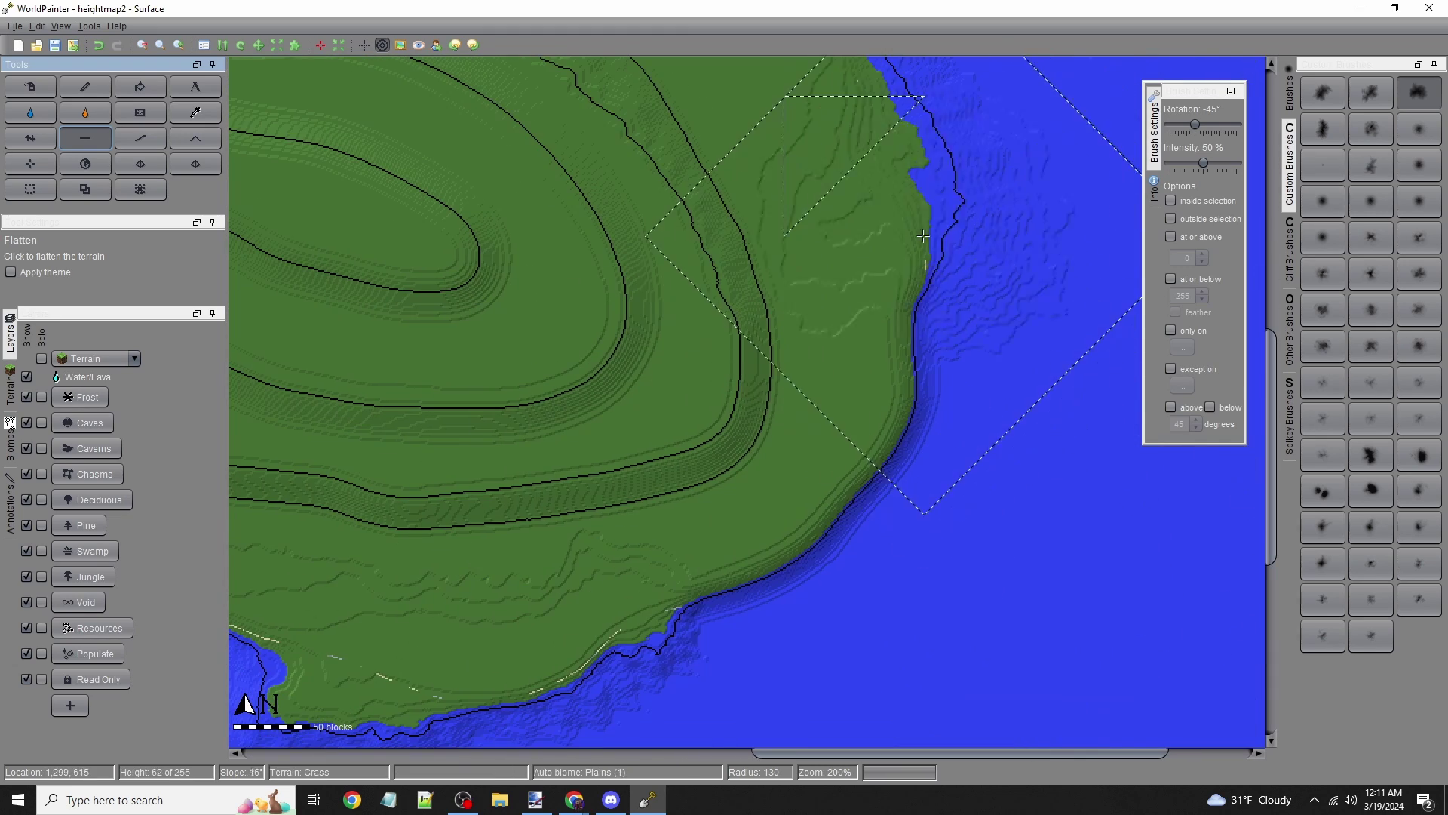
Flatten the terrace edges on the large island's inner slopes into gentler, irregular inclines with the radius 130 brush
middle_drag(785, 485, 1094, 401)
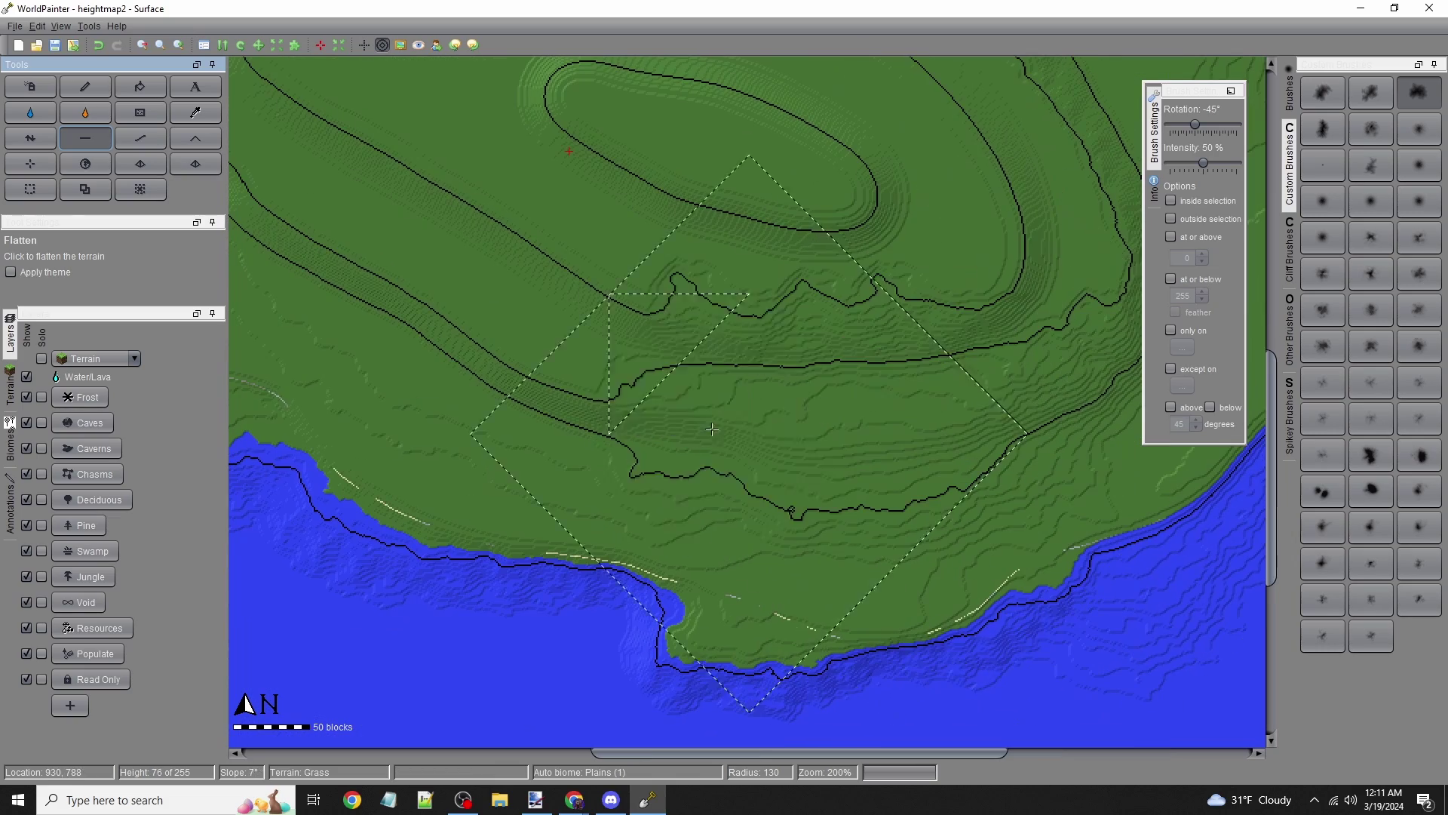
drag(512, 400, 362, 189)
middle_drag(573, 317, 1006, 502)
drag(679, 340, 543, 173)
middle_drag(665, 200, 510, 340)
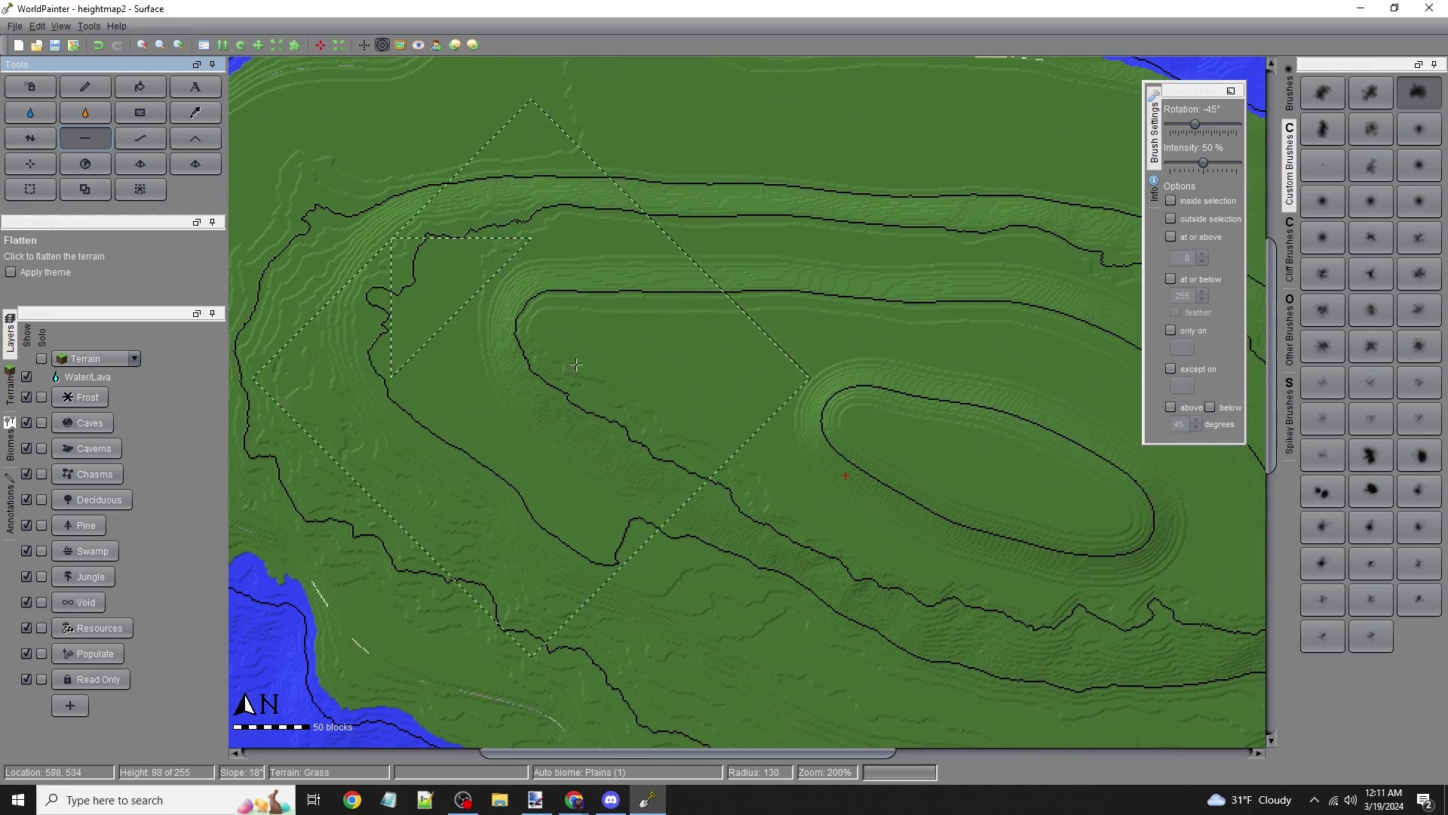
drag(624, 338, 729, 278)
middle_drag(699, 255, 284, 81)
mouse_move(815, 226)
mouse_down()
mouse_move(857, 265)
mouse_move(680, 451)
mouse_up()
mouse_move(604, 347)
mouse_down()
mouse_move(740, 327)
mouse_move(528, 291)
mouse_up()
Break up the remaining terrace edges on the large island and the small island's slopes with the Flatten brush
ctrl+scroll(837, 388, down, 2)
scroll(886, 396, up, 2)
mouse_move(762, 317)
mouse_down()
mouse_move(483, 302)
mouse_move(715, 231)
mouse_up()
mouse_move(920, 407)
mouse_down()
mouse_move(576, 459)
mouse_move(430, 157)
mouse_up()
middle_drag(422, 157, 543, 440)
scroll(537, 439, down, 1)
mouse_move(537, 439)
mouse_down()
mouse_move(844, 295)
mouse_move(958, 657)
mouse_move(973, 528)
mouse_up()
scroll(966, 475, down, 1)
mouse_move(1071, 486)
middle_down()
mouse_move(595, 601)
mouse_move(557, 656)
middle_up()
Raise a mountain in the middle of the large island with the Height tool and a ridged custom brush at 100% intensity
click(23, 138)
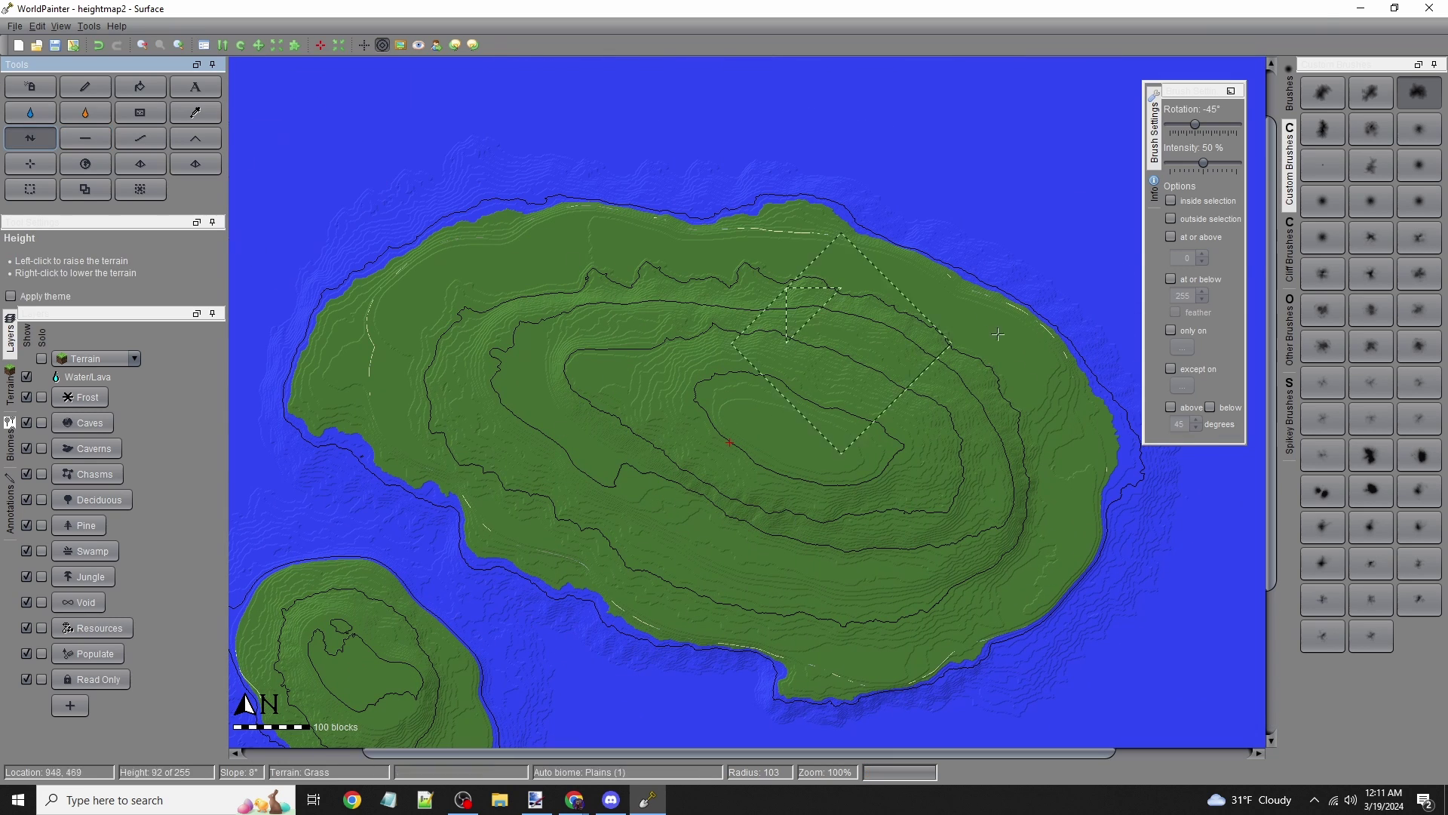
click(1341, 135)
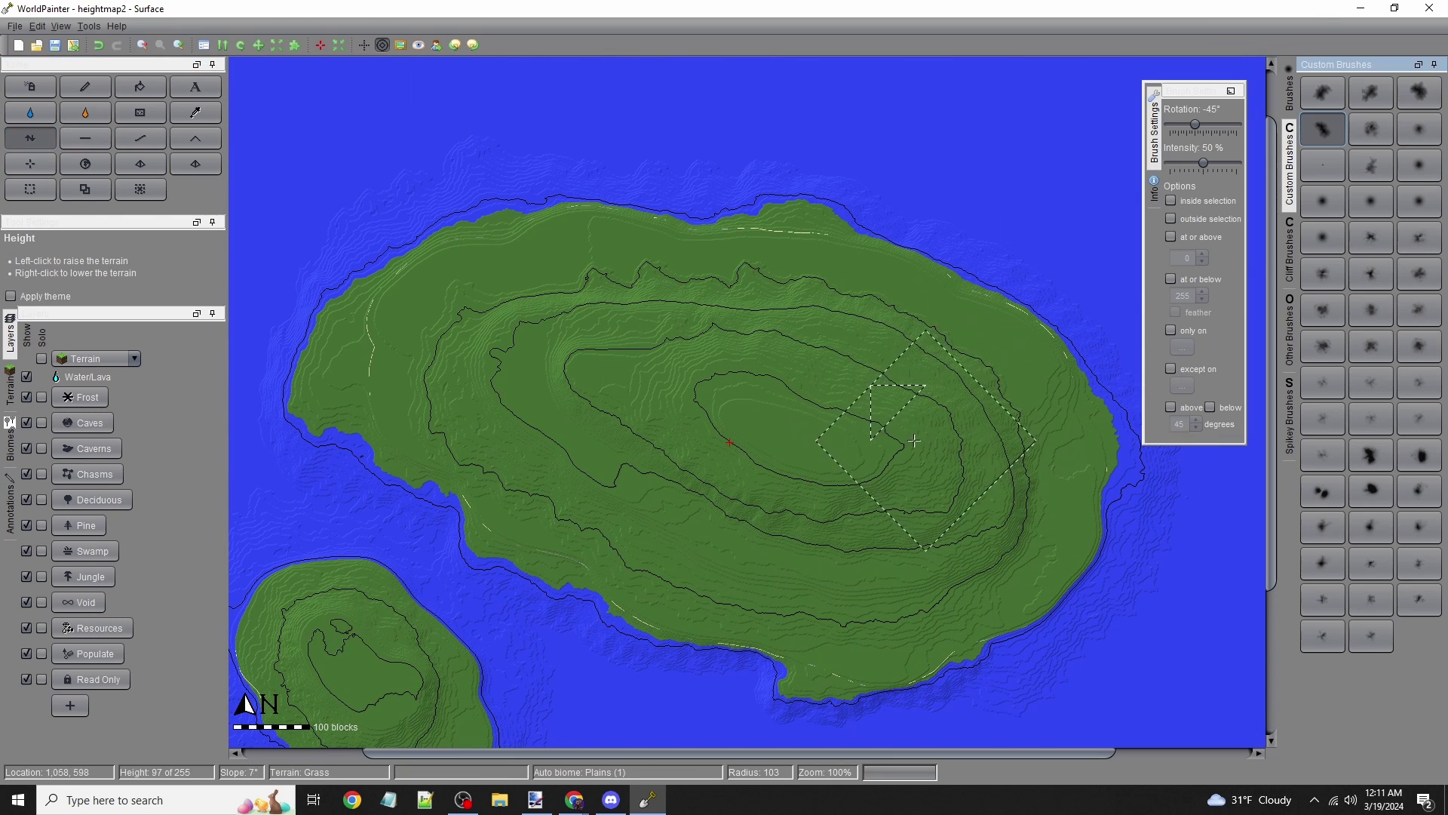
scroll(798, 444, down, 7)
drag(798, 445, 756, 427)
drag(1203, 164, 1237, 163)
click(808, 458)
scroll(808, 459, down, 3)
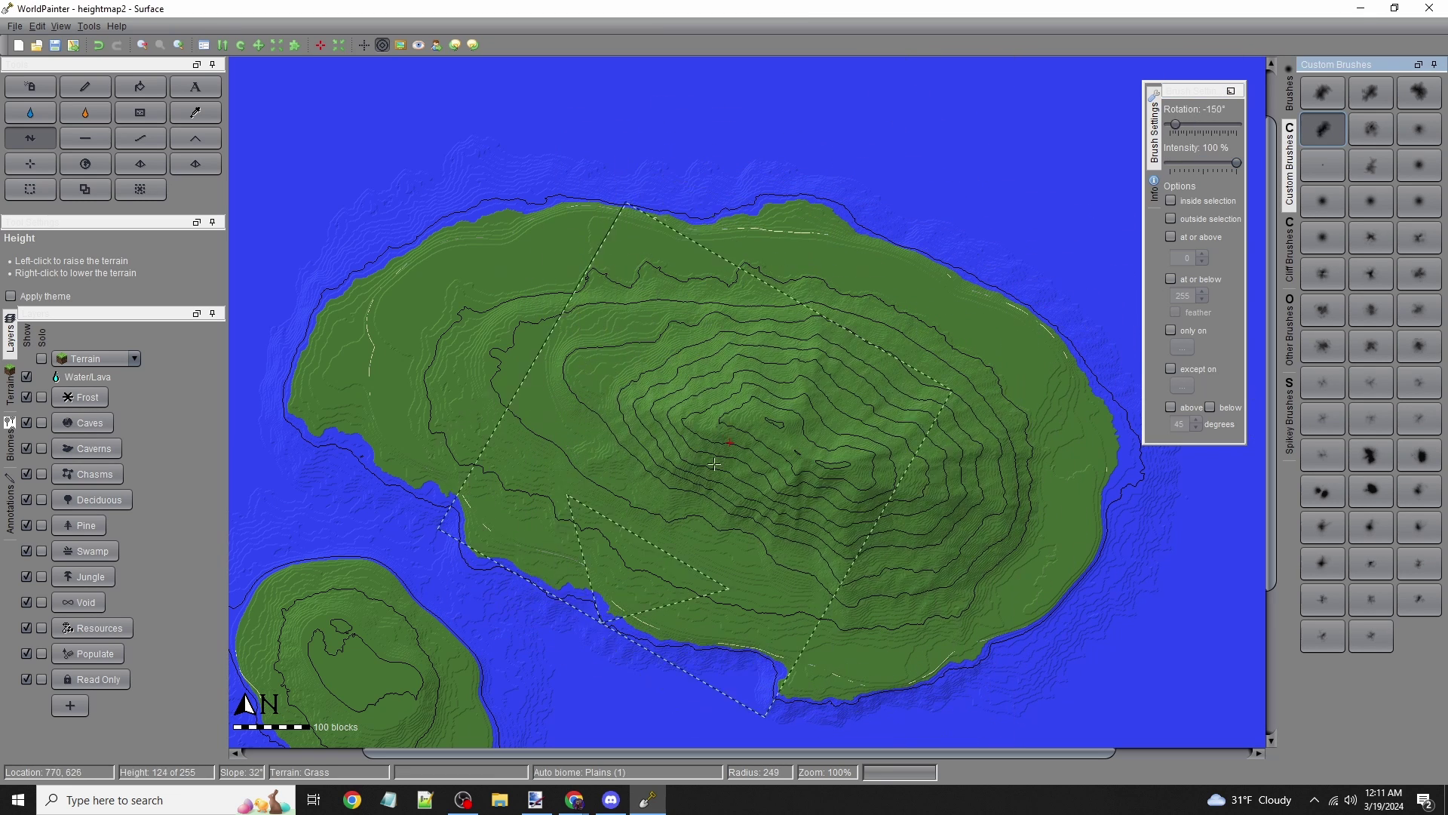
Raise more ridges on the large island's southwestern, western and northeastern parts, rotating the Height brush between strokes
mouse_move(679, 486)
mouse_down()
mouse_move(721, 481)
mouse_move(709, 471)
mouse_up()
alt+scroll(633, 398, up, 3)
alt+scroll(588, 383, down, 4)
drag(558, 376, 574, 358)
alt+scroll(853, 349, down, 5)
click(847, 346)
drag(847, 347, 847, 346)
Raise a hill on the small island with the Height brush at -45° rotation and radius 180
middle_drag(583, 436, 952, 148)
alt+scroll(714, 391, up, 4)
scroll(737, 382, up, 3)
drag(737, 382, 747, 388)
middle_drag(920, 205, 706, 430)
Examine the raised mountains of both islands in the 3D view
click(88, 27)
click(113, 213)
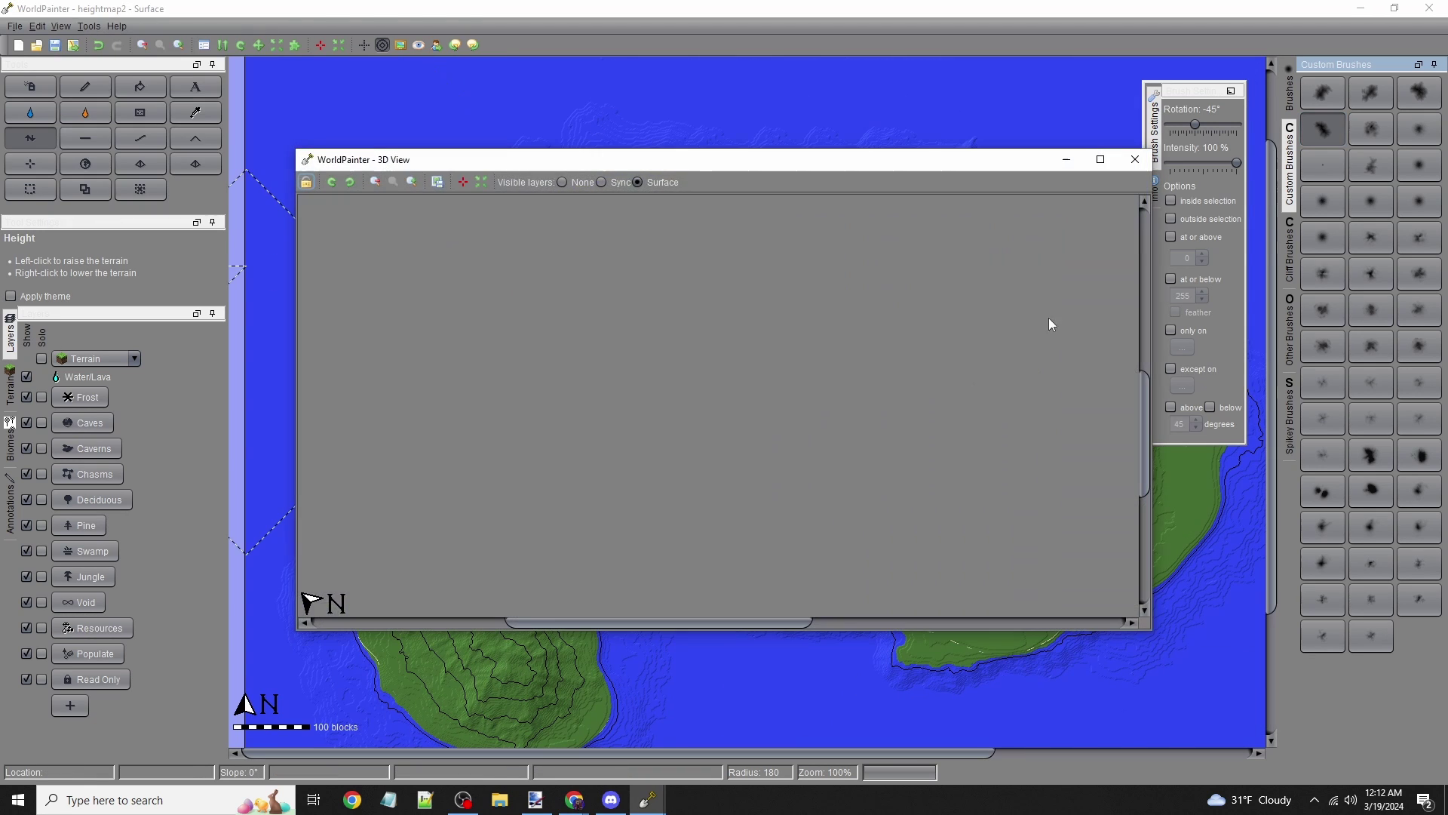
drag(869, 332, 620, 371)
scroll(872, 401, down, 3)
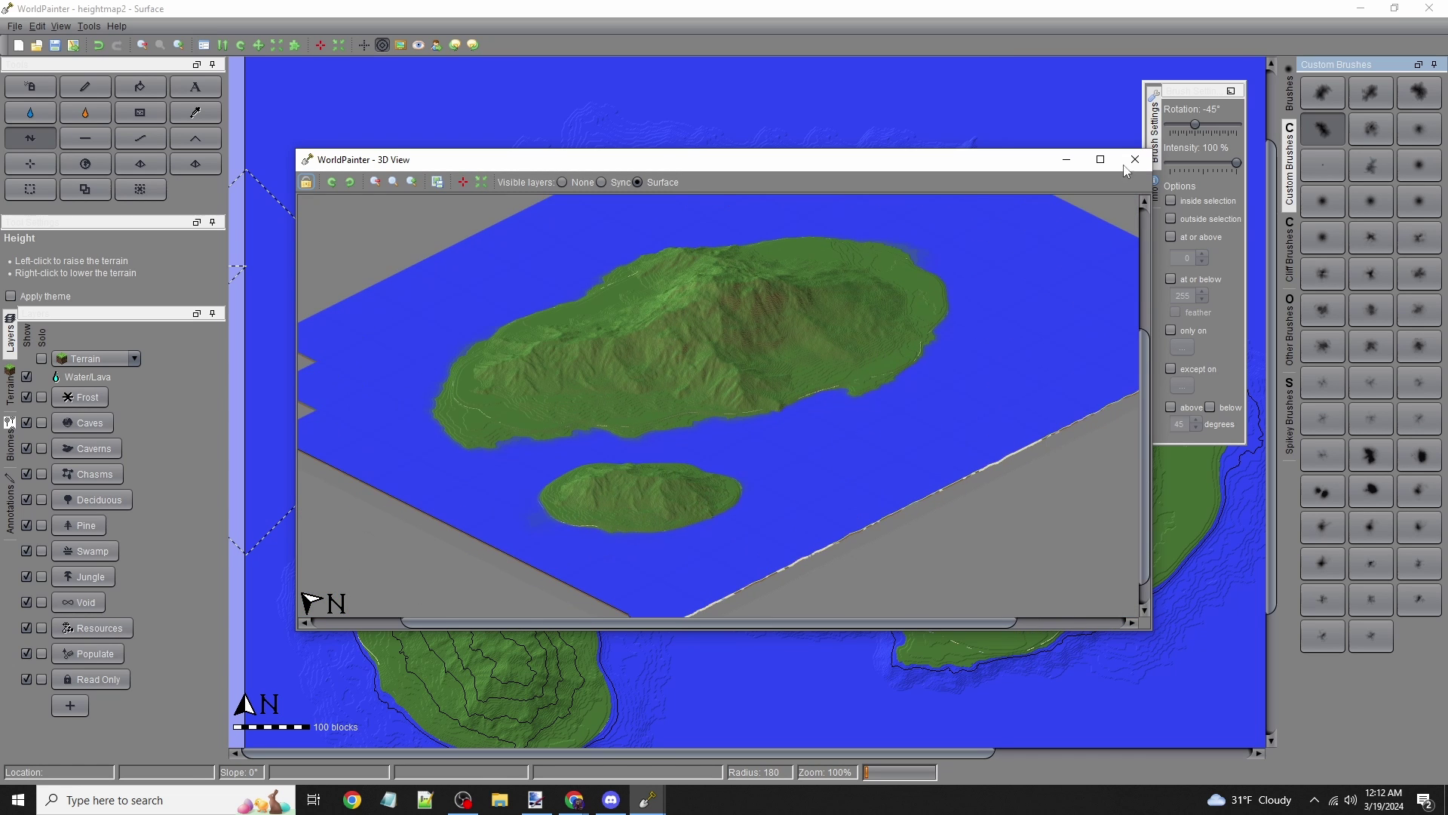
click(1135, 159)
Run a global operation that fills all slopes above 45 degrees with the Rock terrain type
click(37, 26)
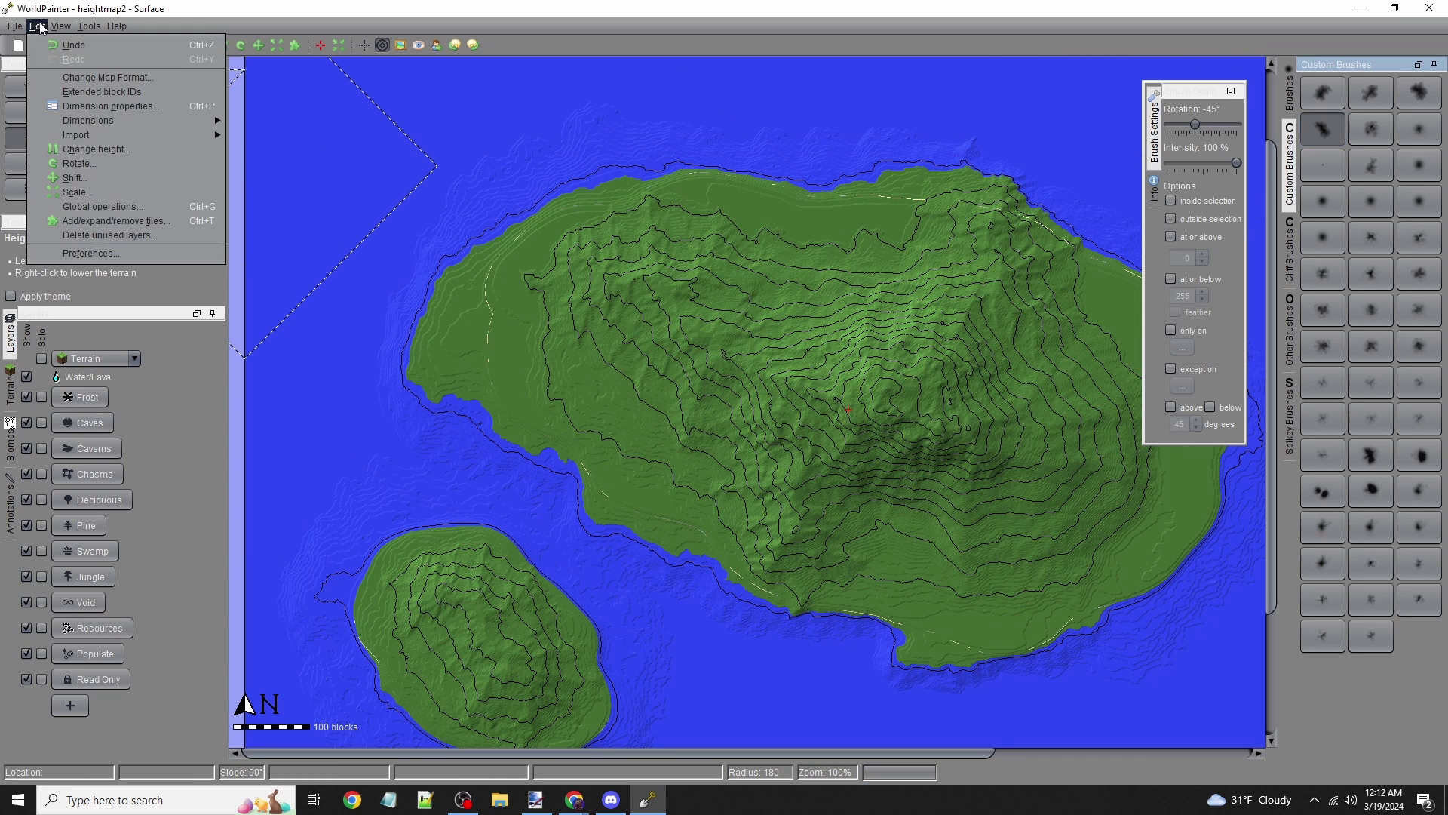
click(67, 206)
click(728, 258)
key(r)
key(r)
click(662, 383)
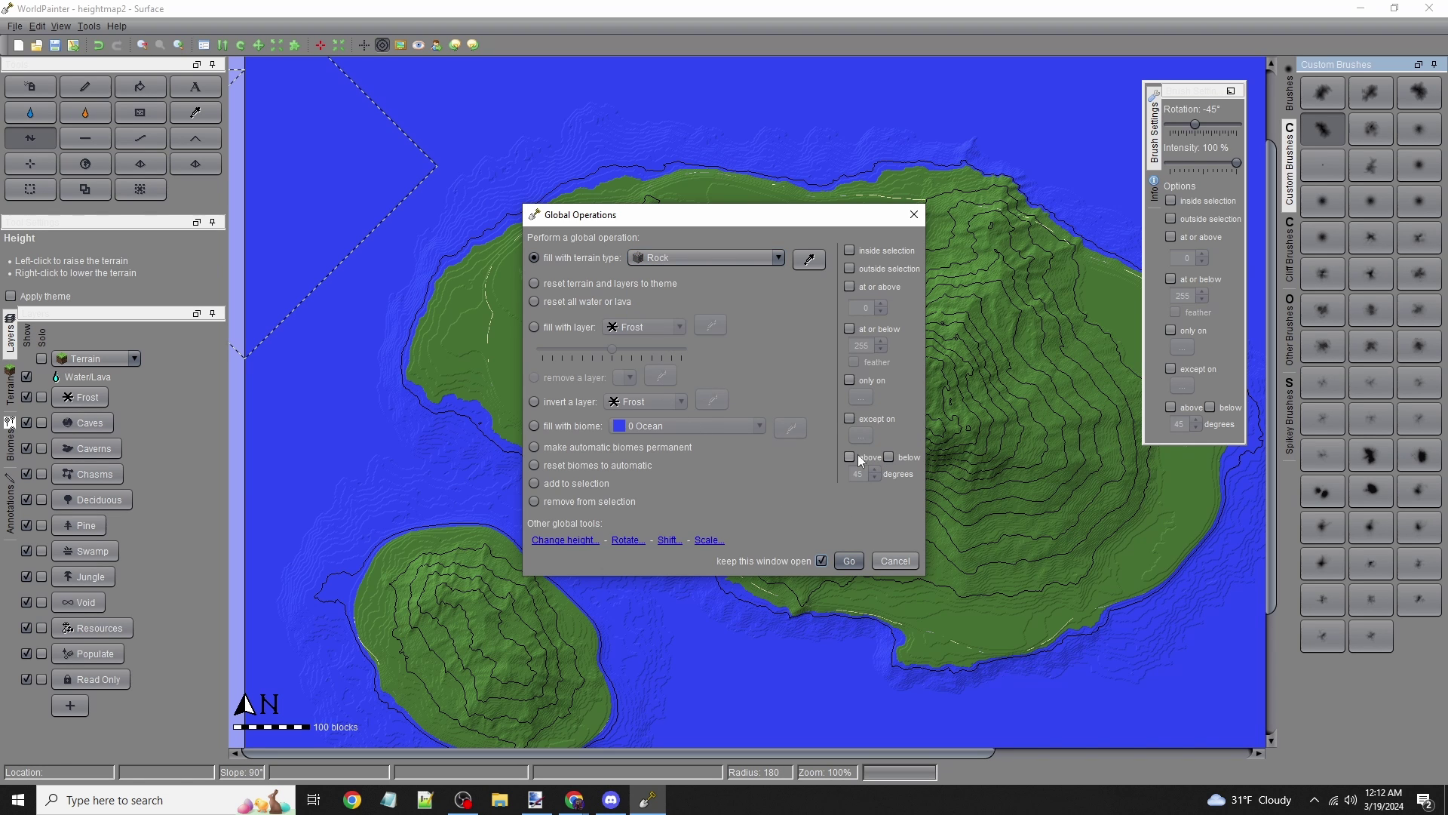
click(851, 561)
click(734, 258)
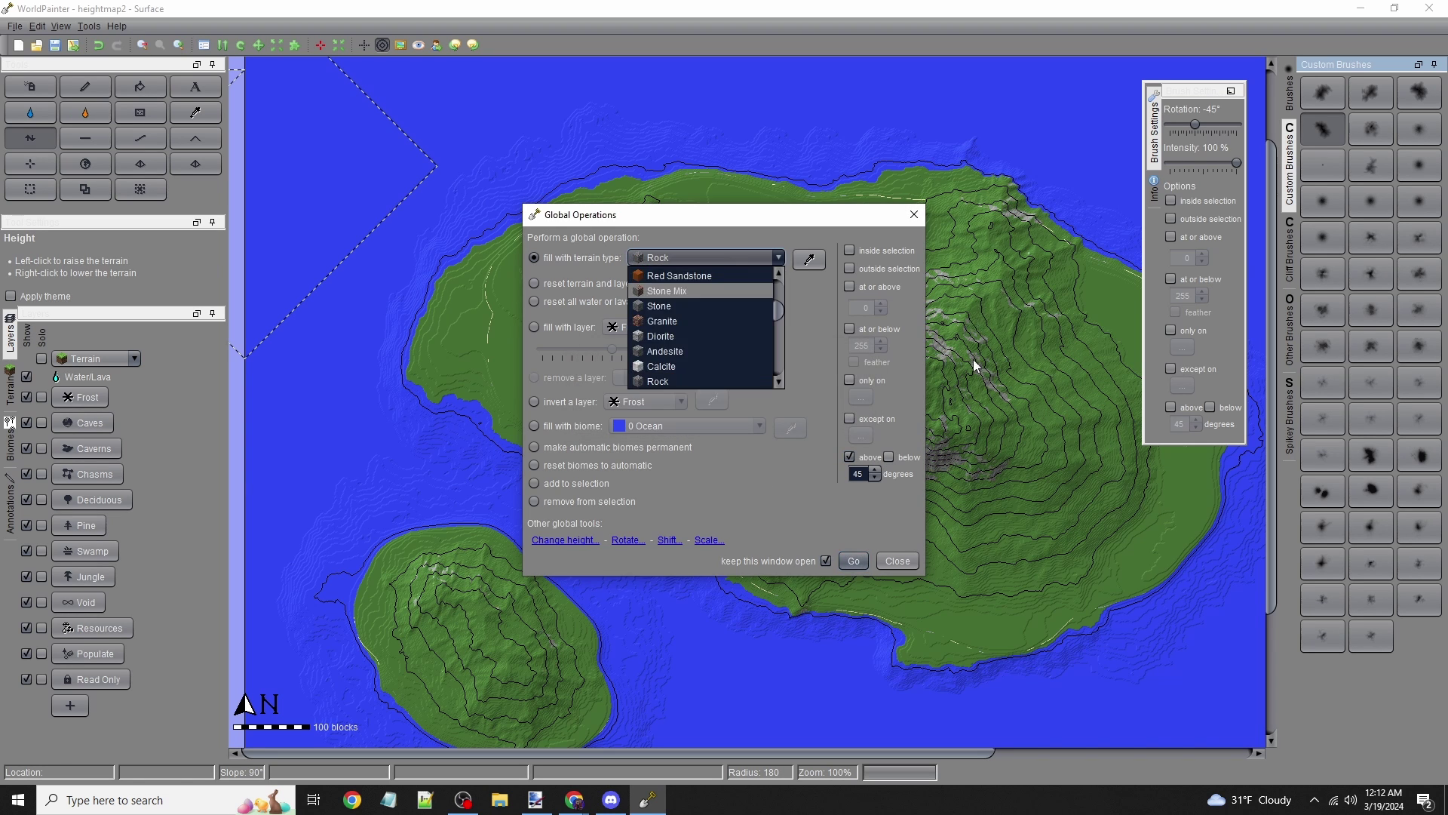
click(886, 562)
Run a global operation that fills everything at or below level 64 with the Beaches terrain type
middle_drag(610, 400, 816, 445)
ctrl+scroll(816, 445, up, 2)
middle_drag(519, 389, 834, 489)
scroll(852, 509, up, 9)
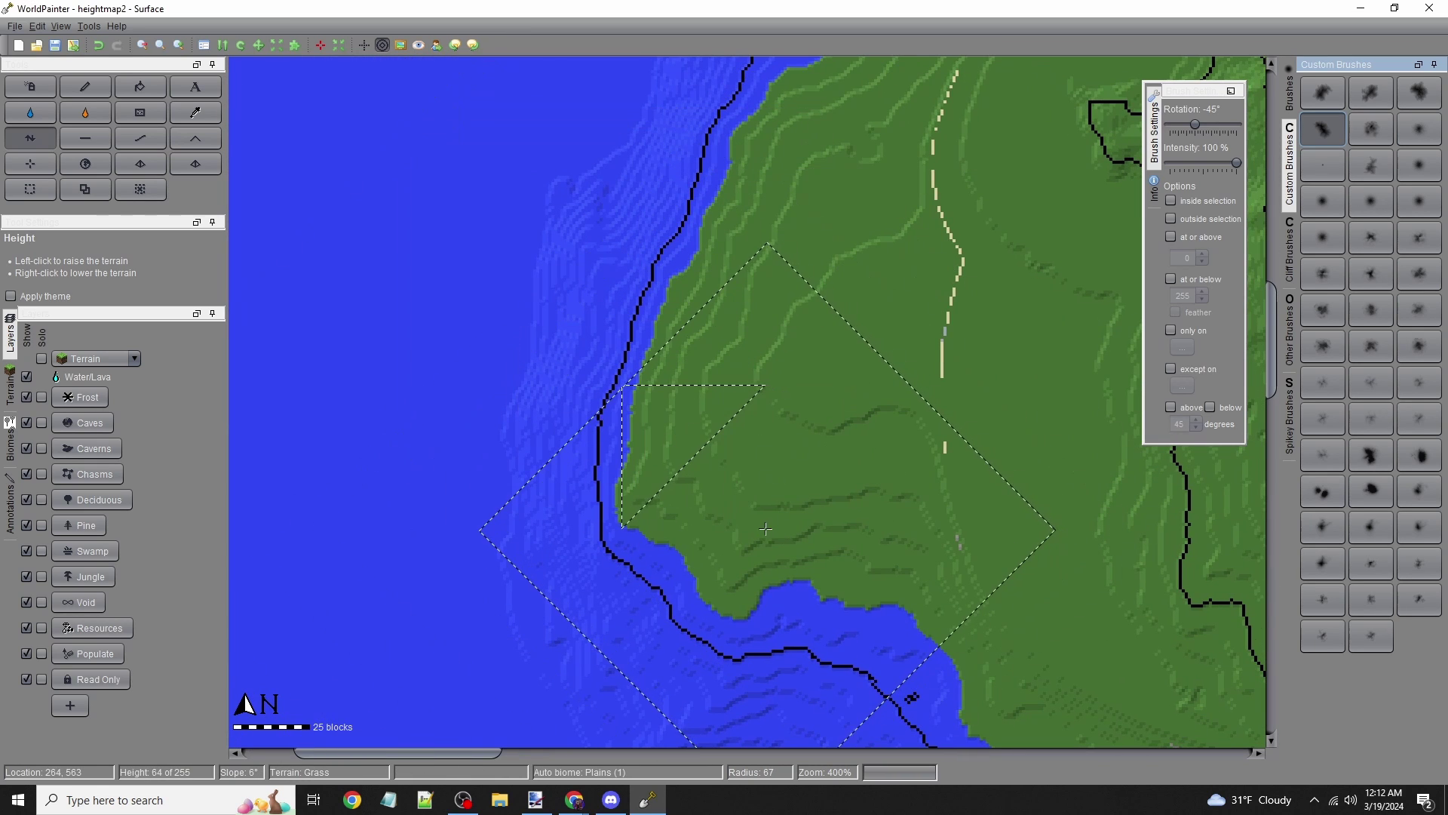
click(37, 26)
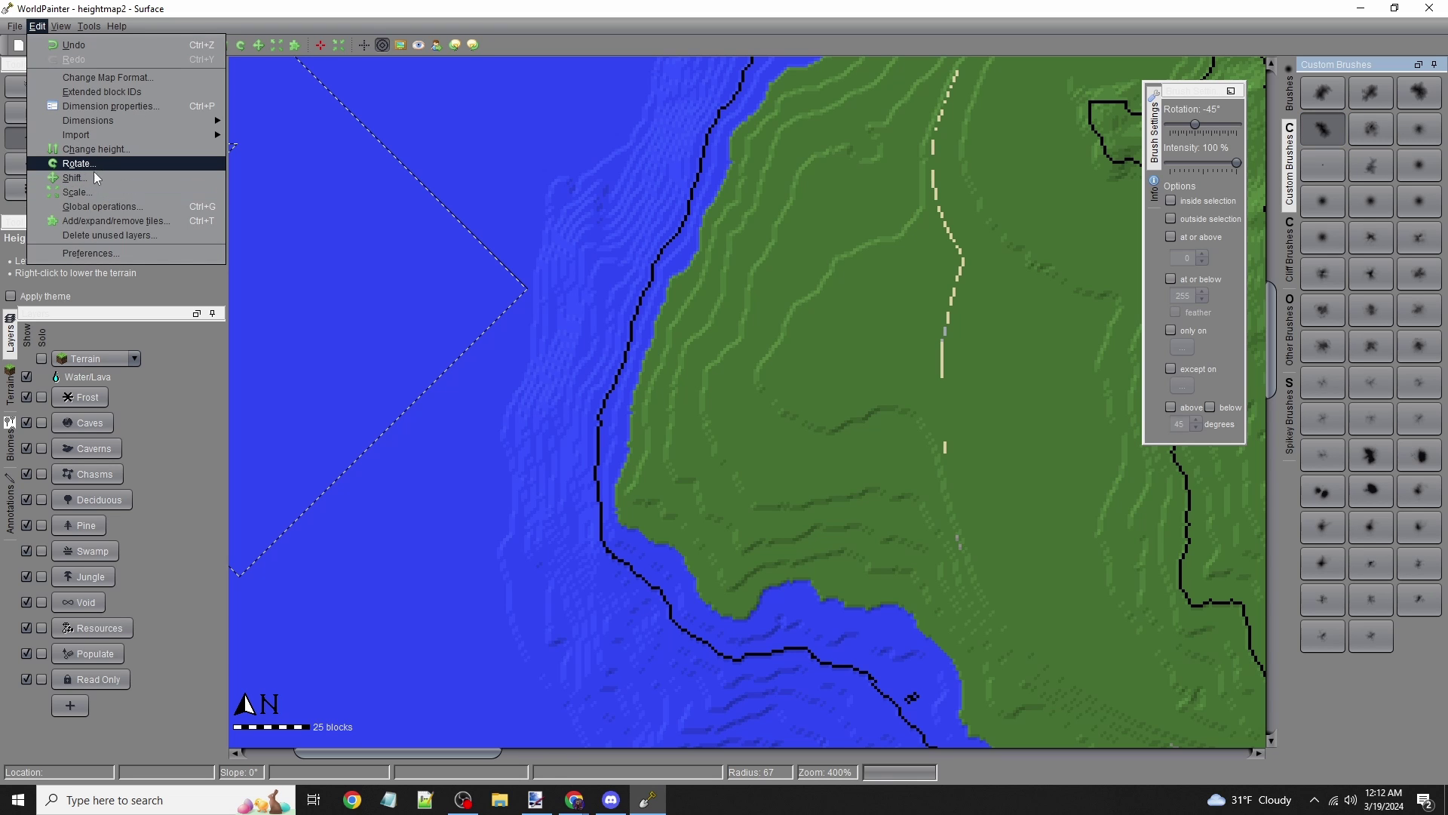
click(97, 207)
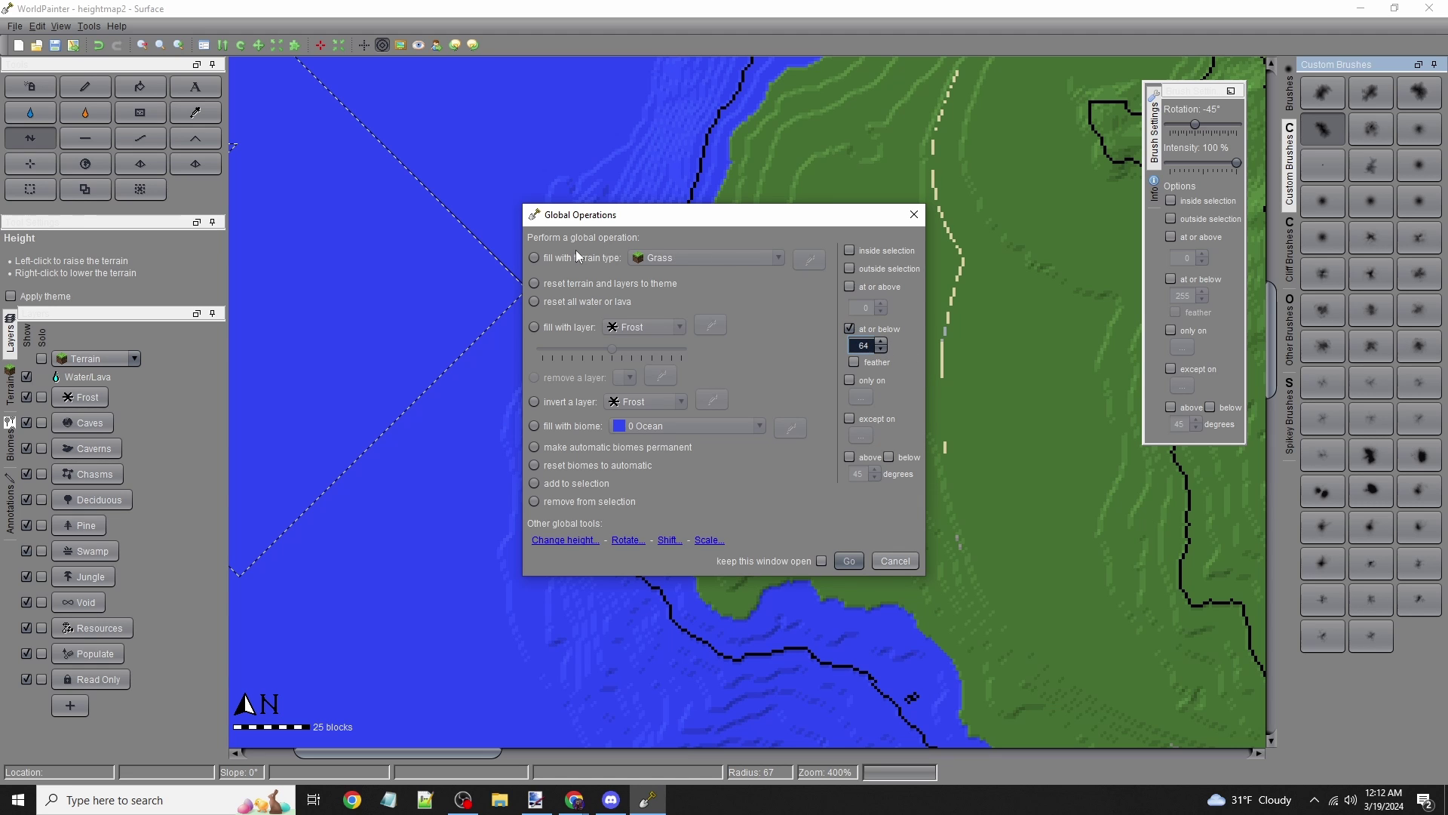
click(601, 261)
click(763, 262)
text(bea)
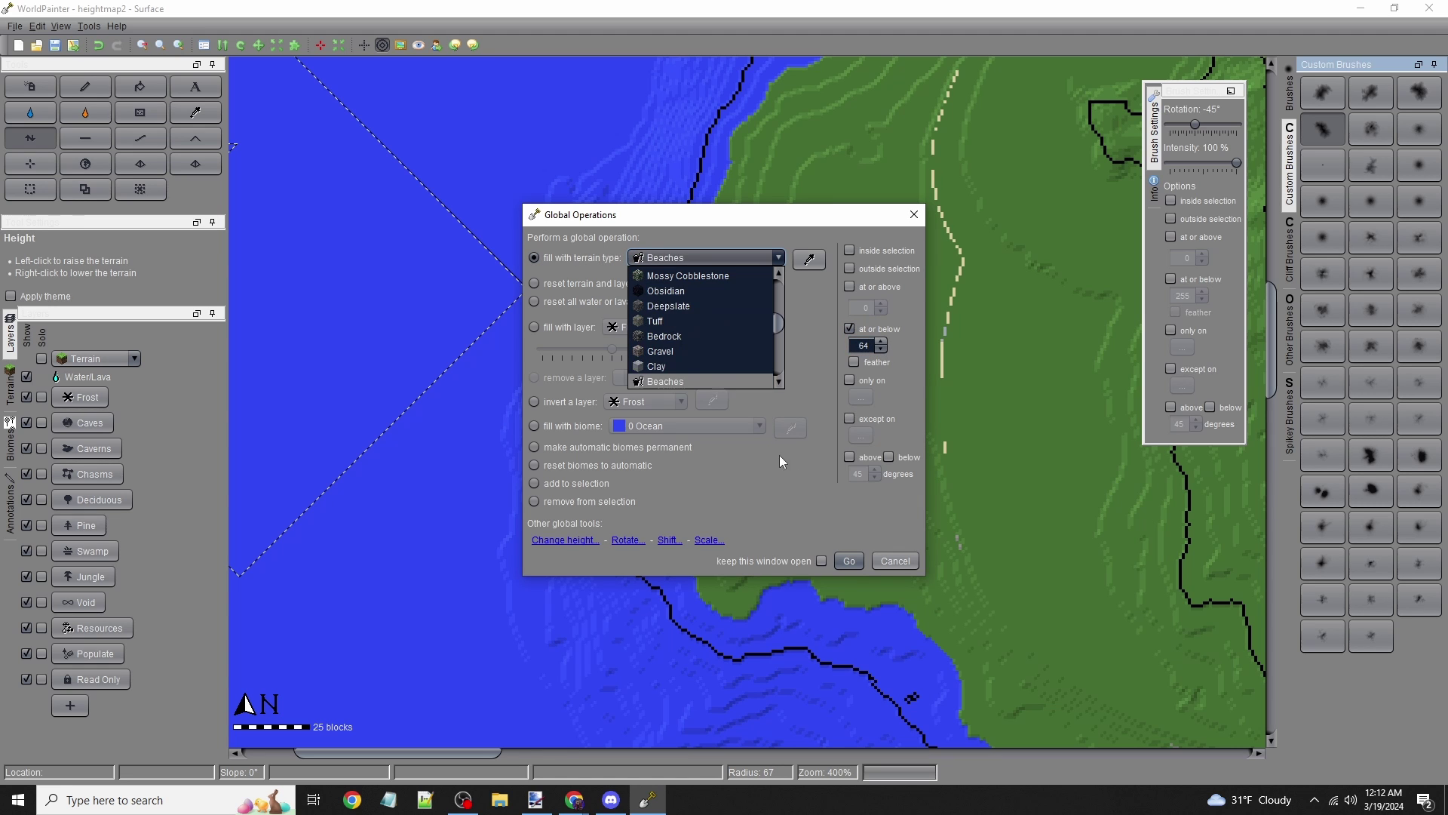
click(679, 381)
click(848, 560)
scroll(743, 497, down, 3)
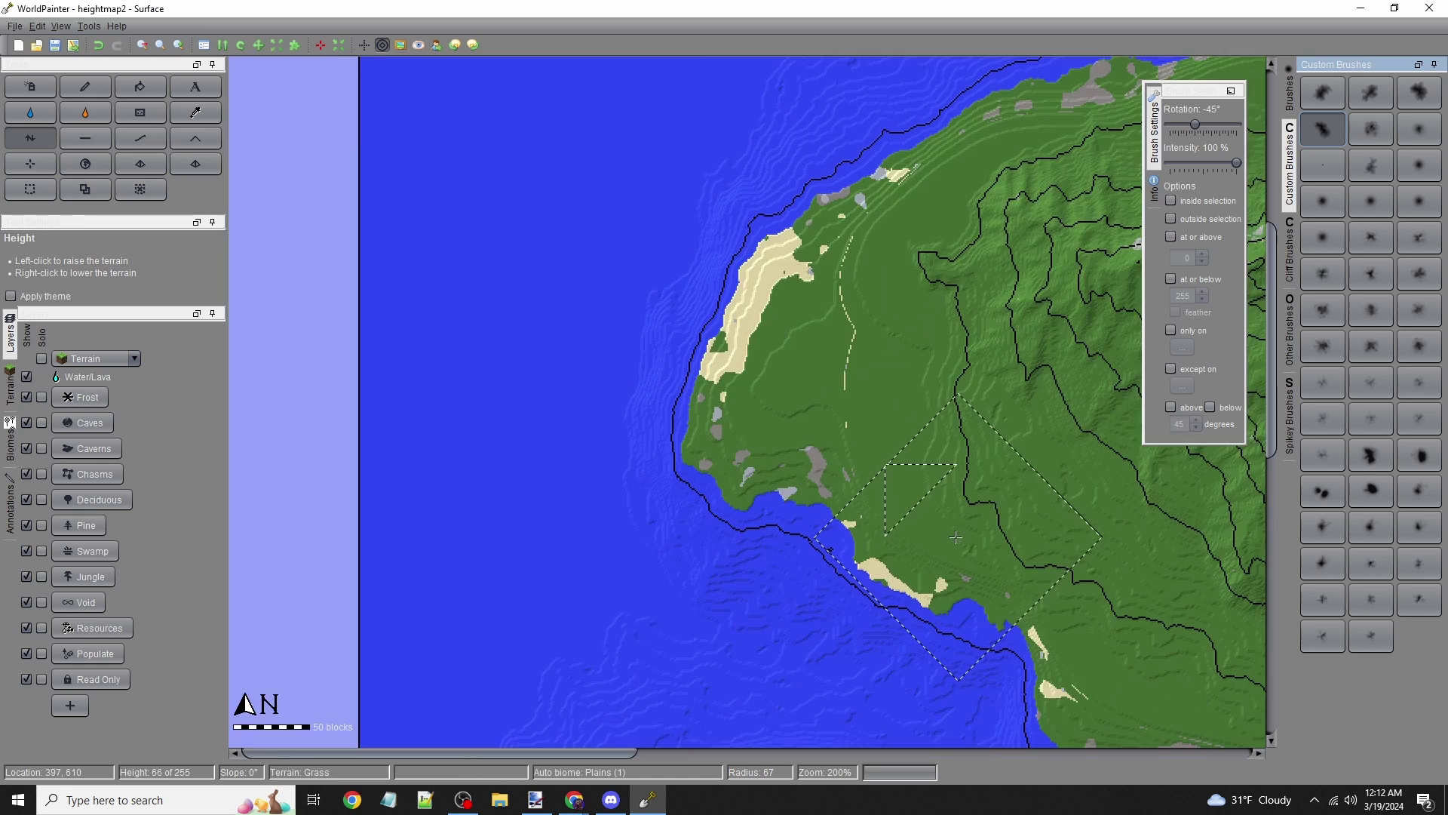
Examine the beaches along both islands' coastlines on the map and in the 3D view
middle_drag(743, 497, 545, 474)
ctrl+scroll(545, 473, up, 1)
middle_drag(692, 355, 903, 366)
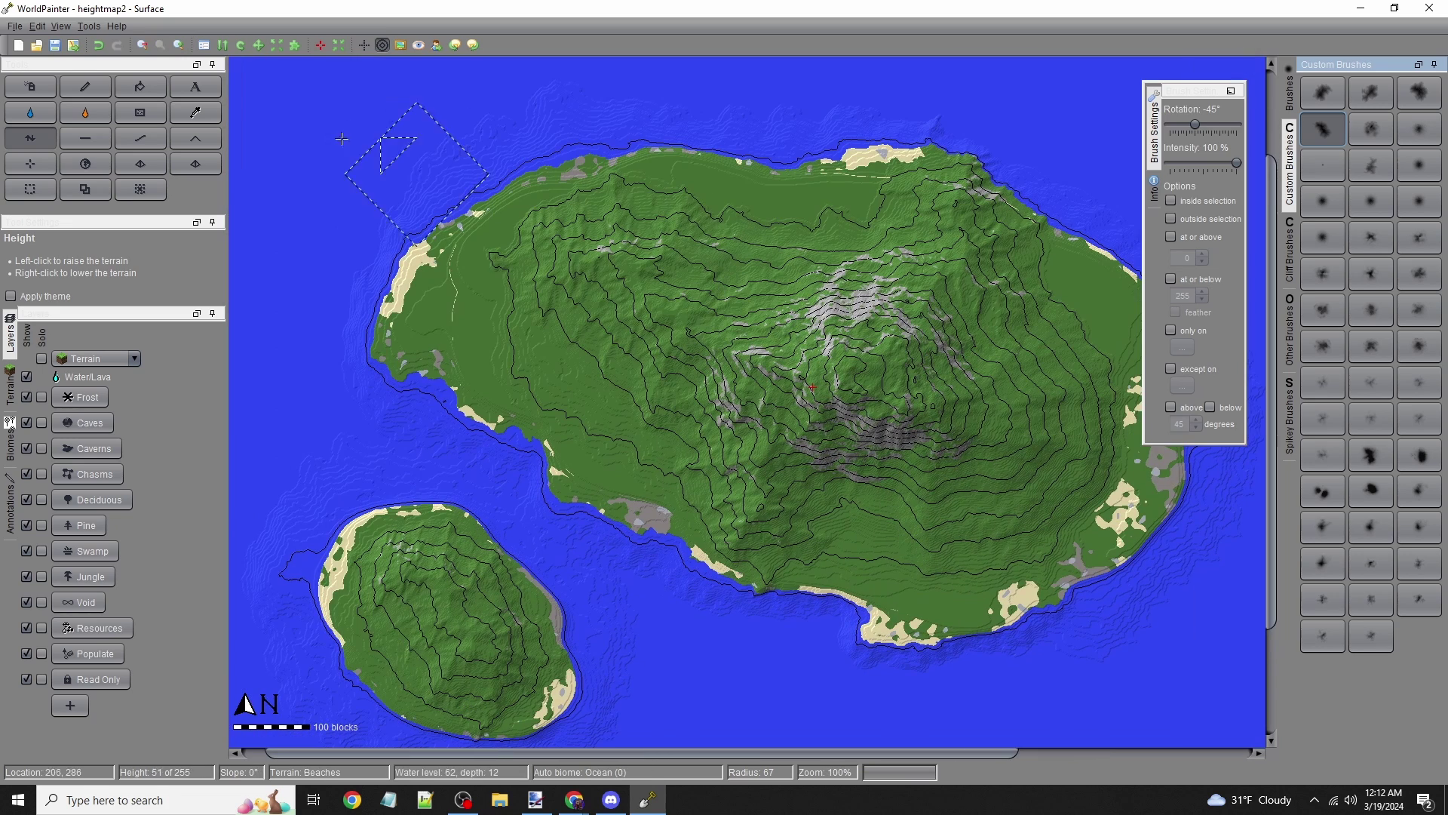
click(65, 26)
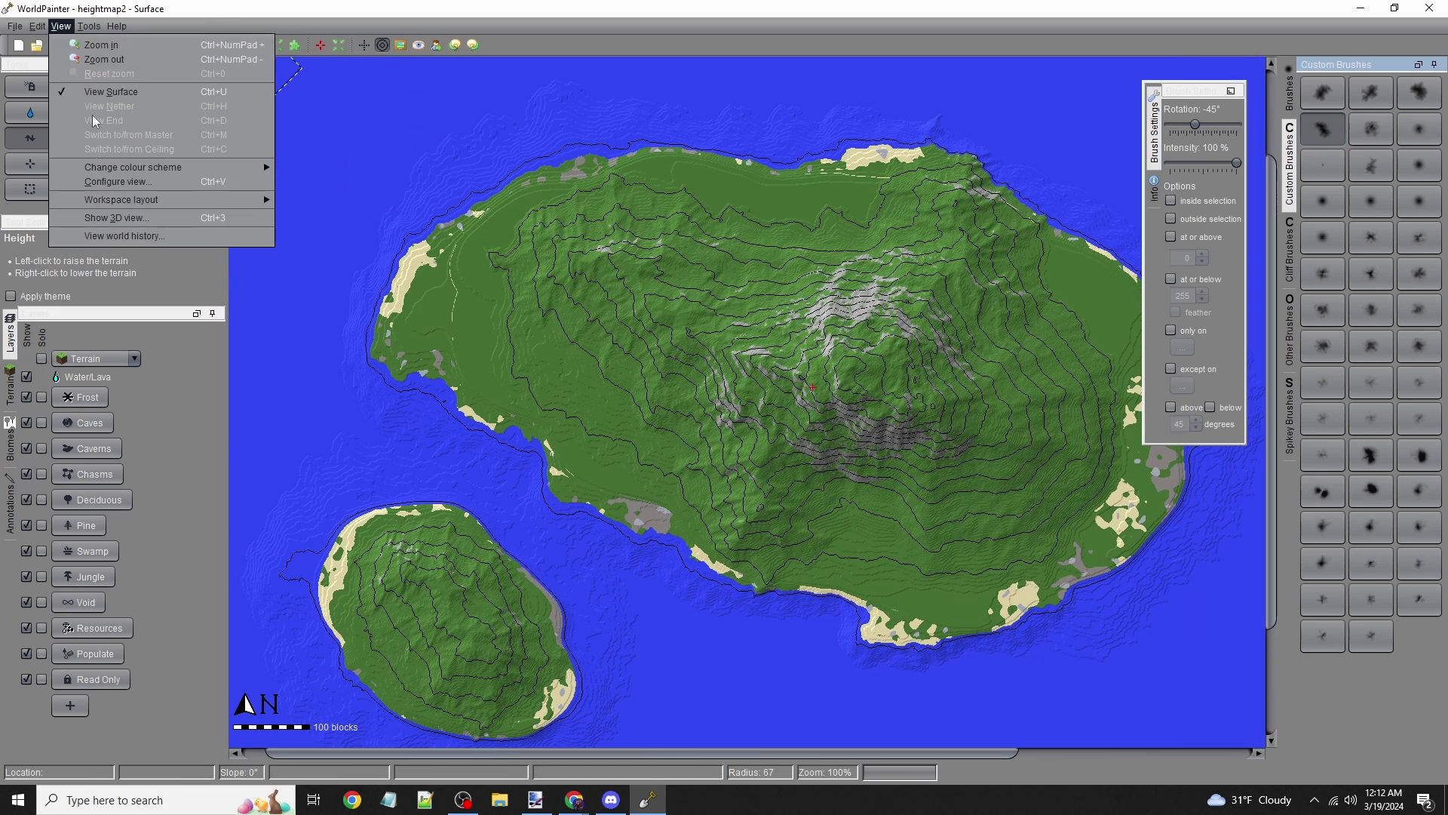
click(90, 220)
scroll(944, 363, down, 1)
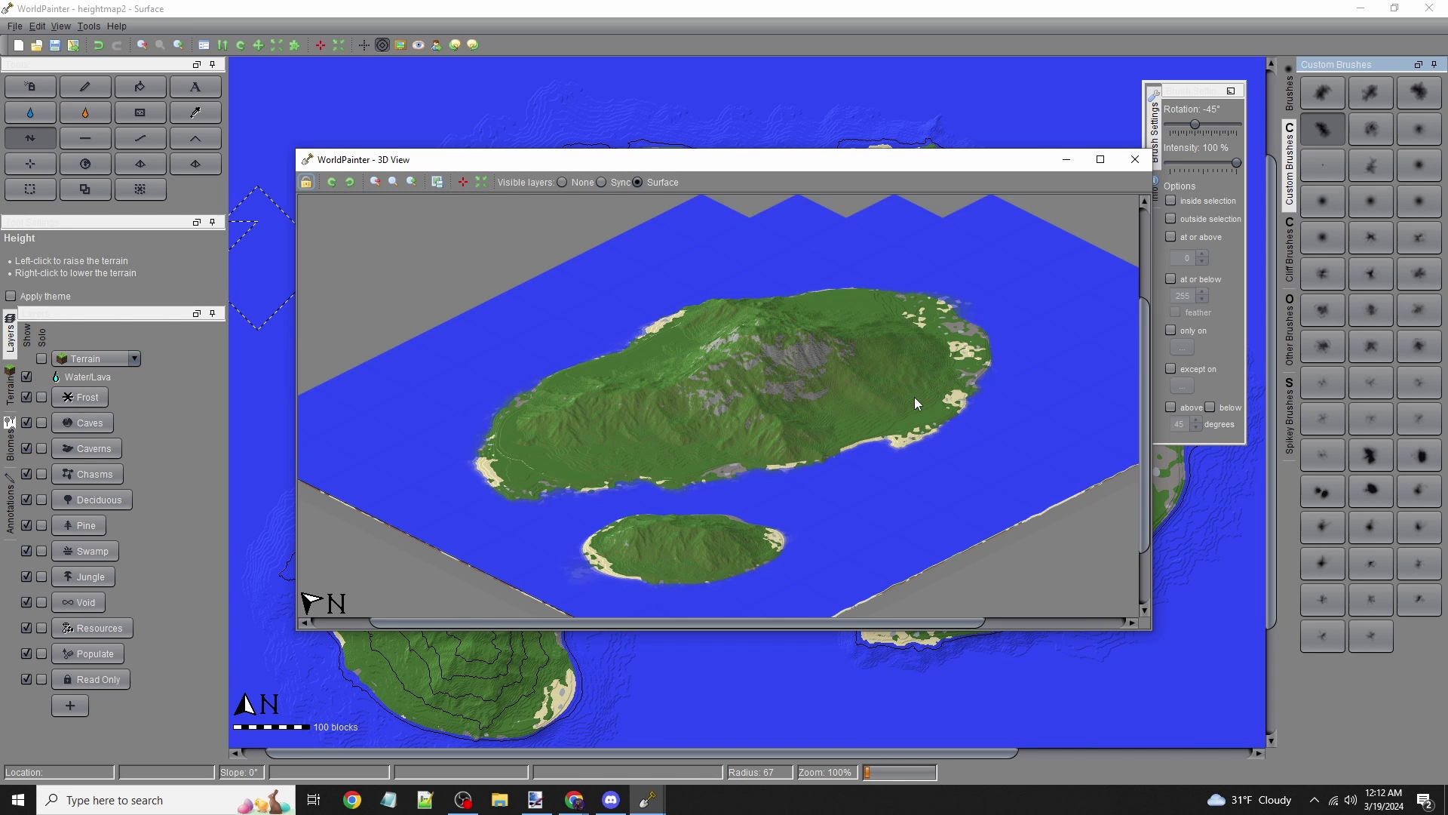